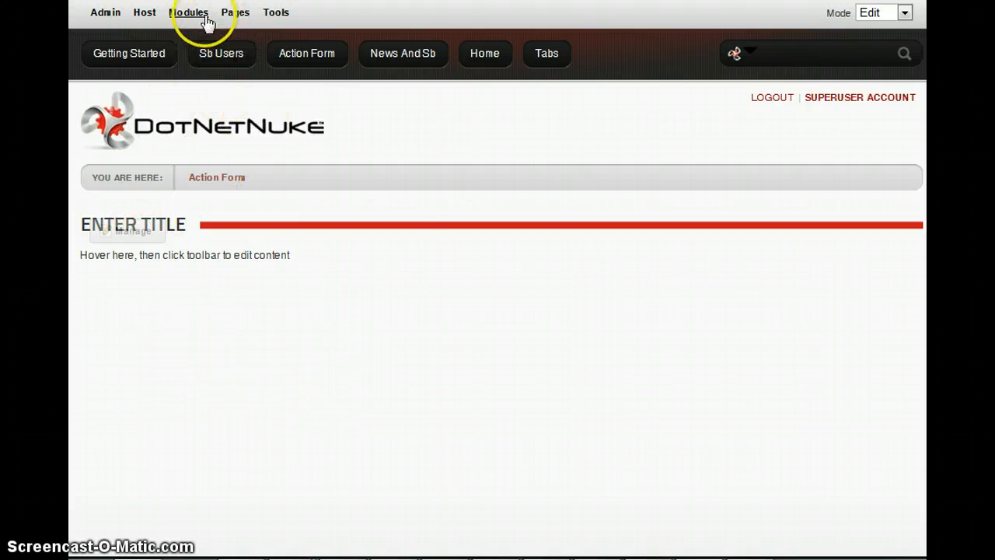
# Add a new avt.Action Form module to the page, choosing it from All Categories
pyautogui.moveTo(202, 22)
pyautogui.click(322, 134)
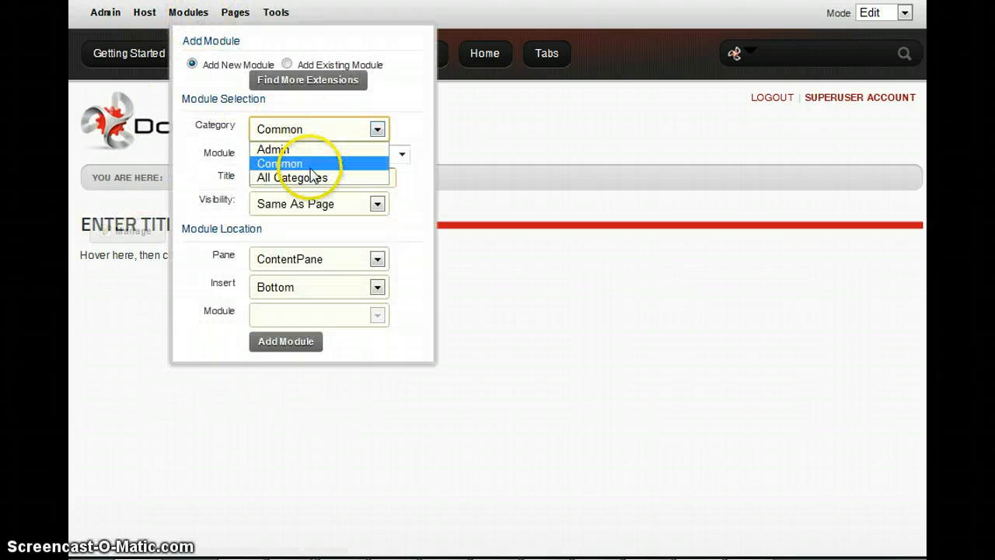
pyautogui.click(308, 178)
pyautogui.click(396, 154)
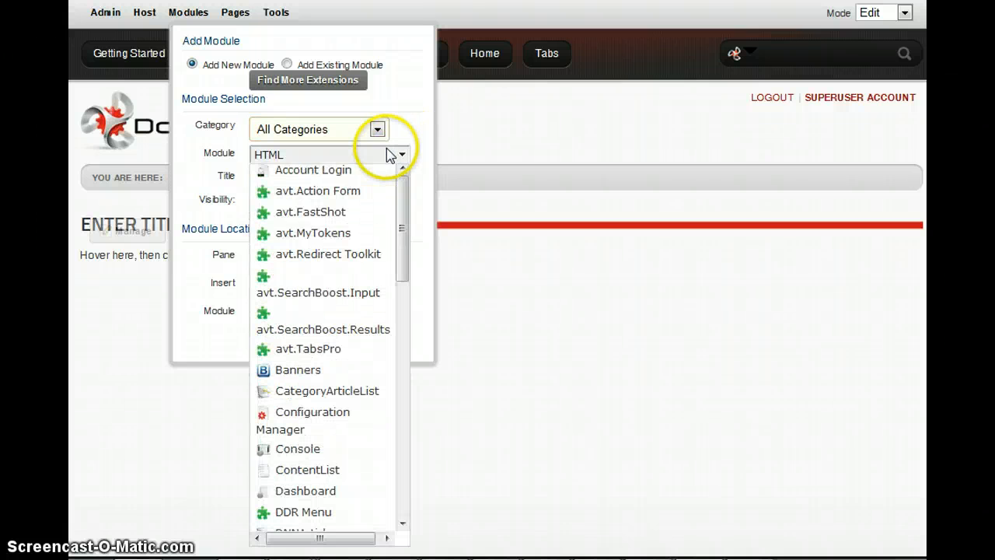
pyautogui.scroll(-1, 353, 221)
pyautogui.scroll(1, 354, 225)
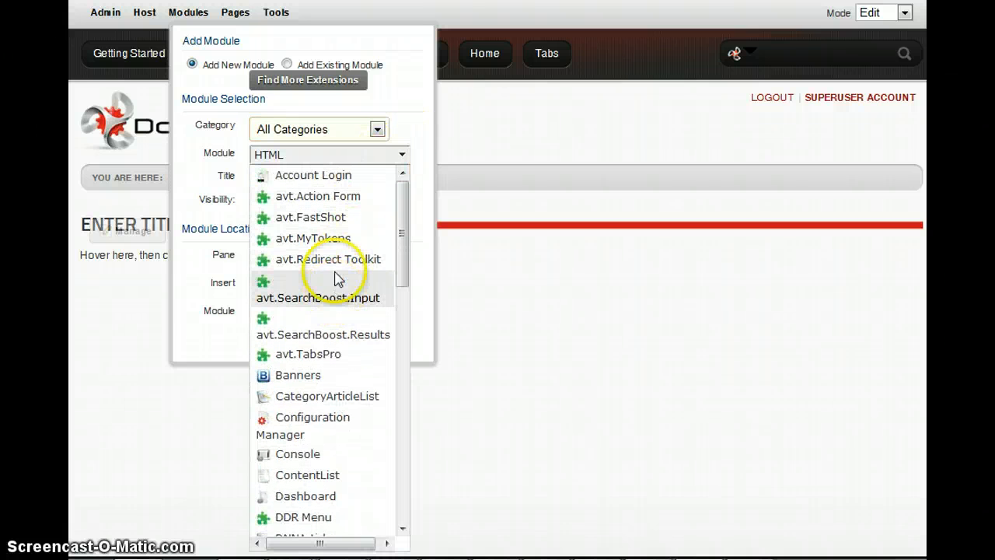
pyautogui.click(315, 199)
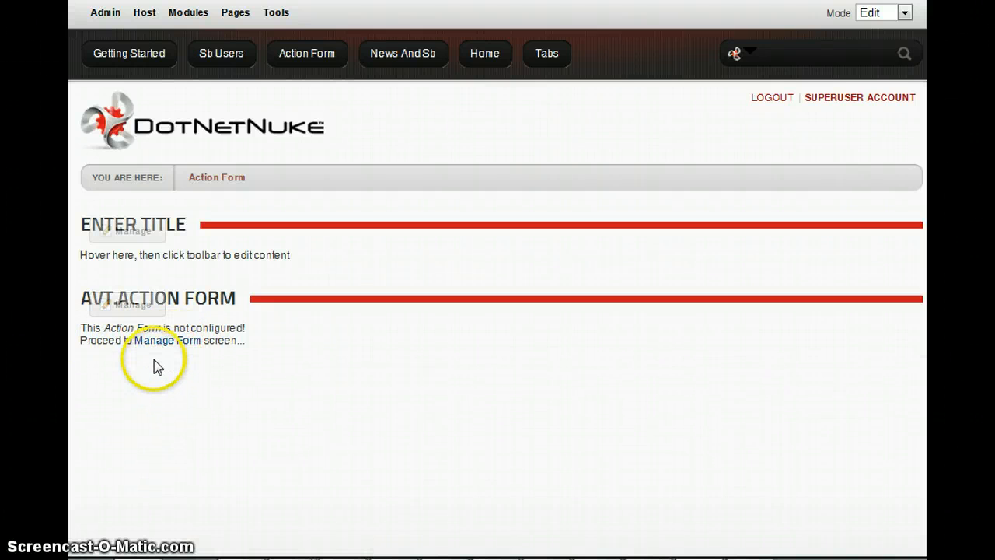
# Open the new Action Form's management screen and look through its Initialization, The Form, Resource/Action and Tracking settings
pyautogui.moveTo(132, 312)
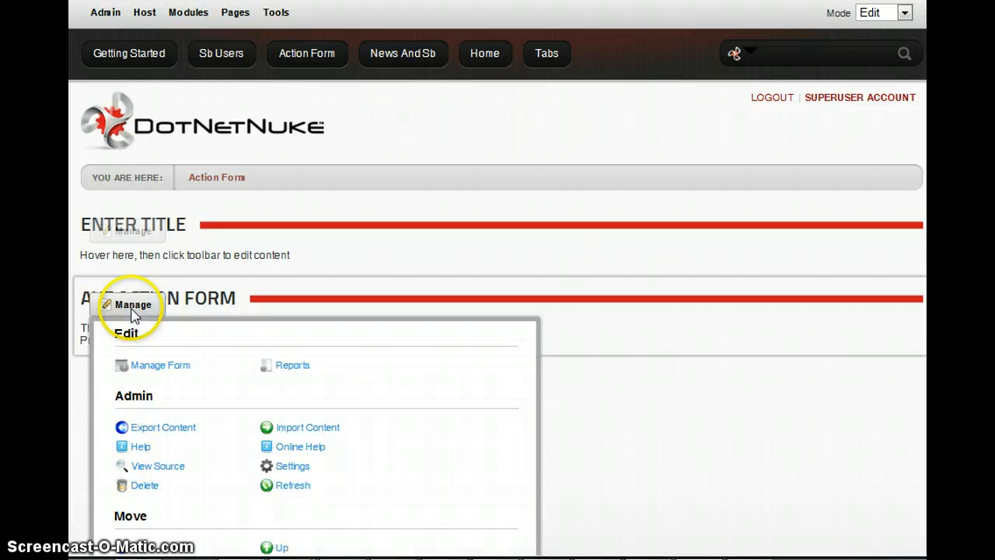
pyautogui.click(151, 365)
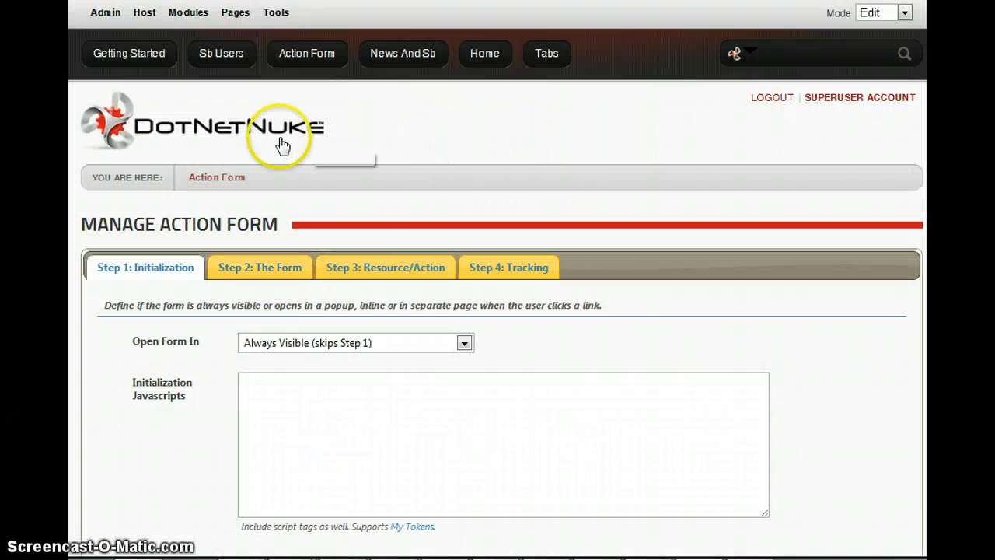
pyautogui.scroll(-2, 311, 149)
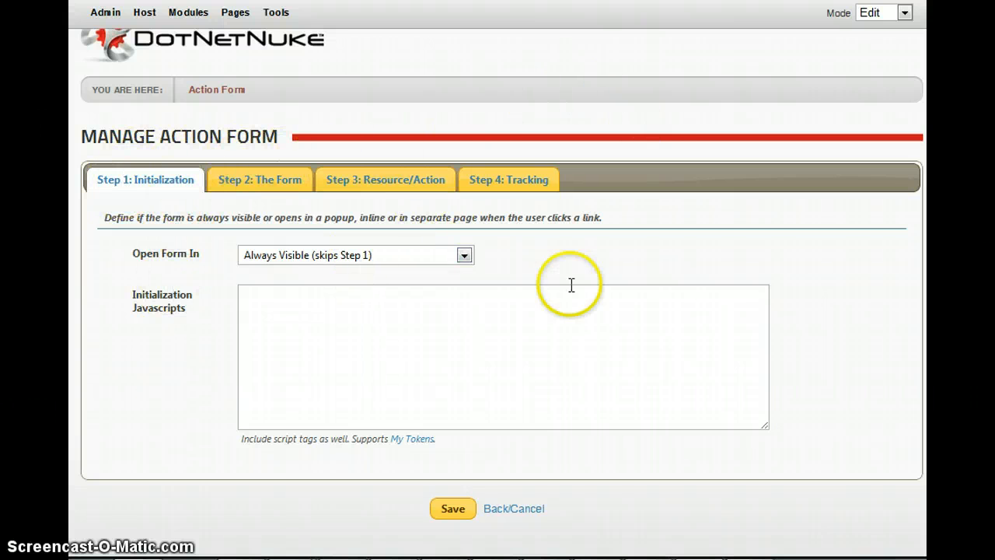
pyautogui.click(244, 180)
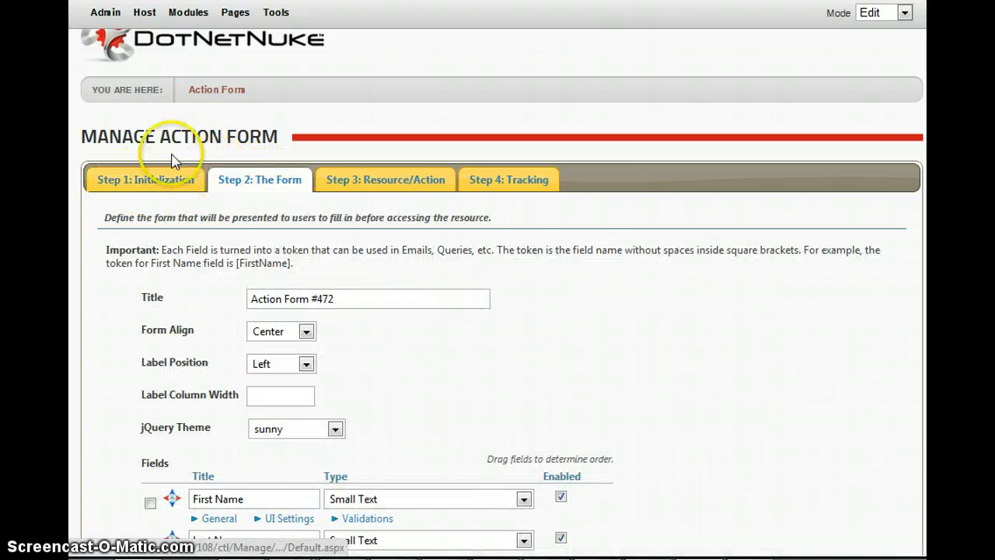
pyautogui.scroll(-4, 233, 171)
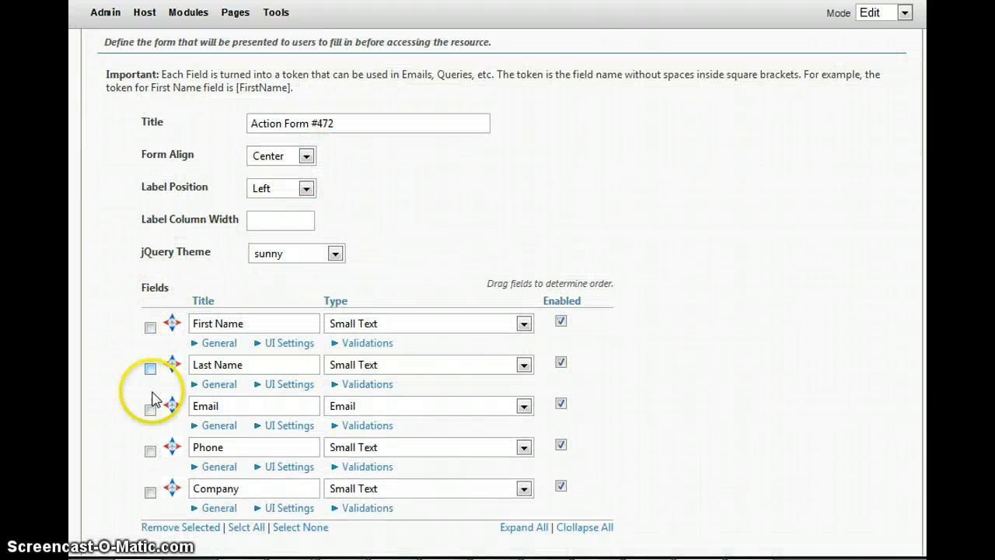
pyautogui.scroll(3, 336, 295)
pyautogui.click(400, 173)
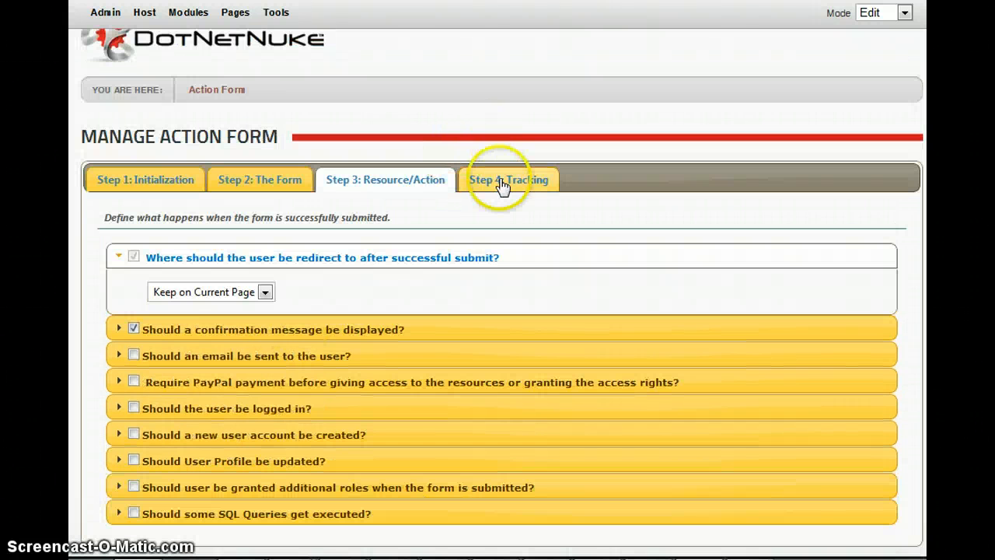
pyautogui.click(500, 180)
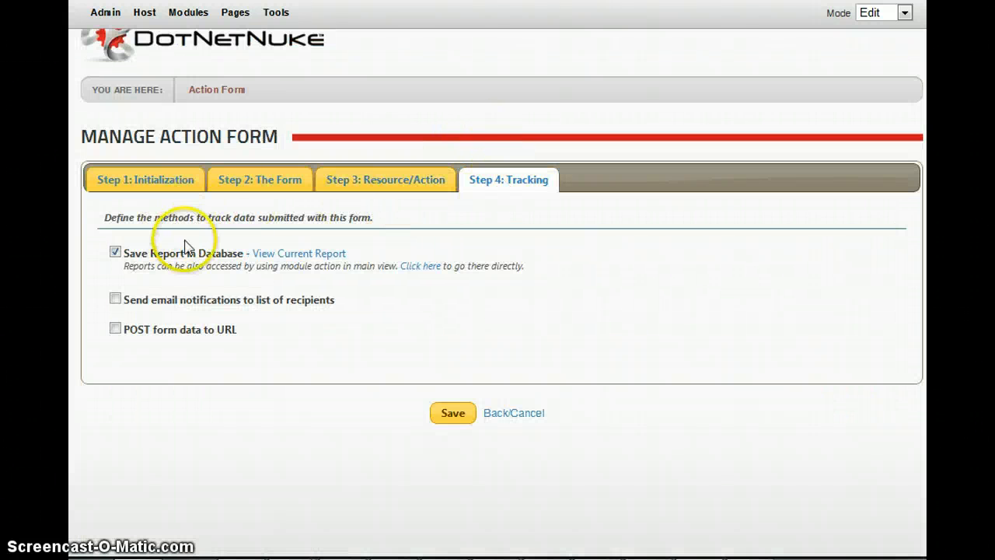
pyautogui.click(156, 181)
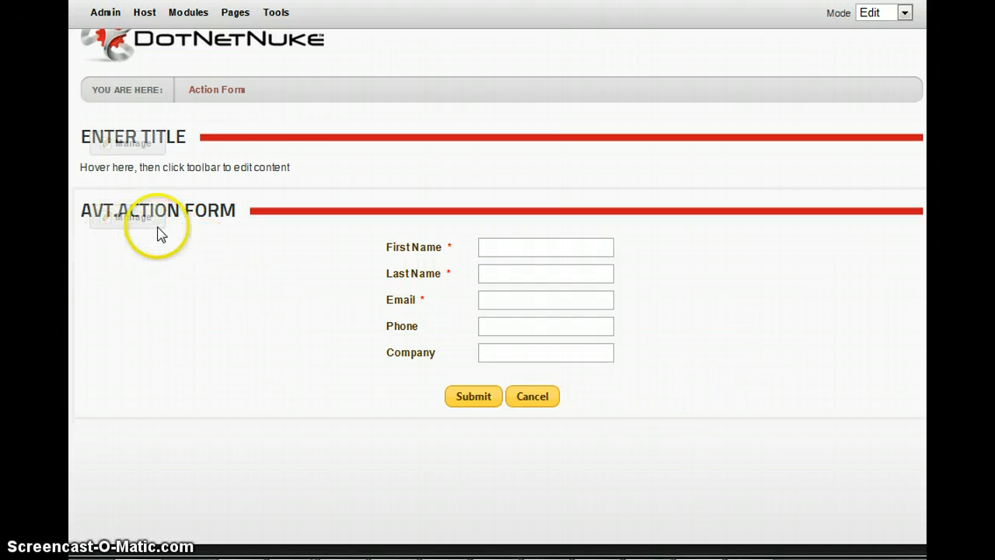
# Reopen the form's management screen and examine the form title setting and the available Open Form In modes
pyautogui.moveTo(138, 220)
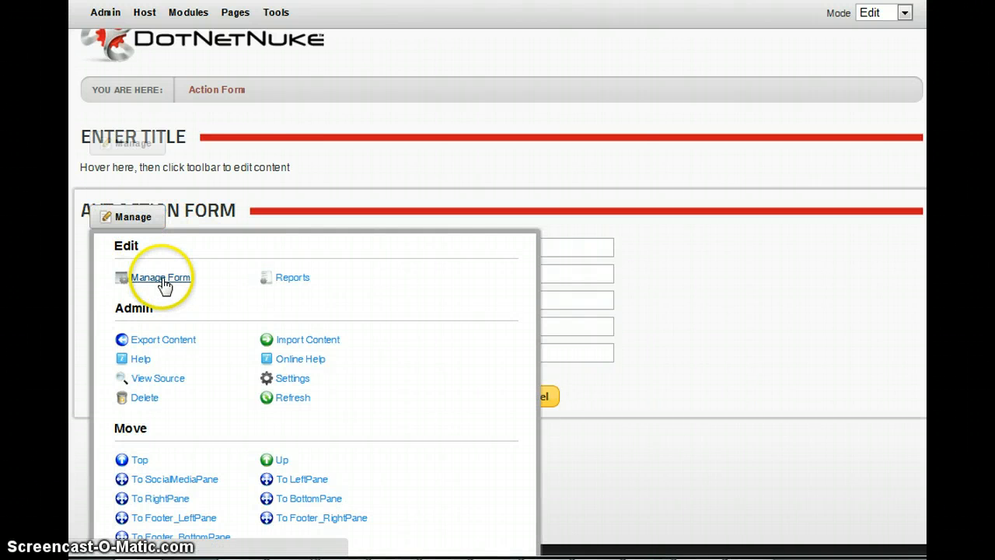
pyautogui.click(161, 278)
pyautogui.scroll(-3, 389, 244)
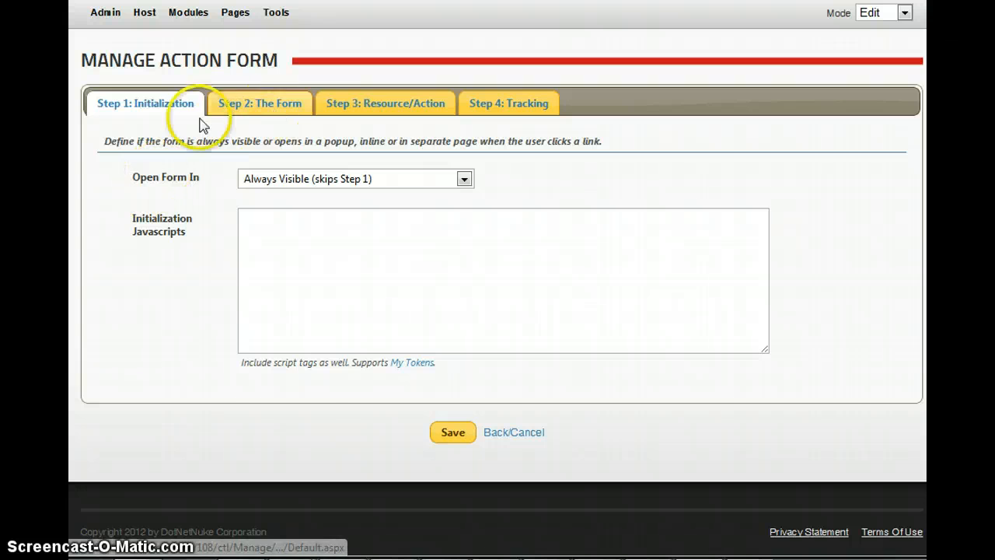
pyautogui.click(257, 101)
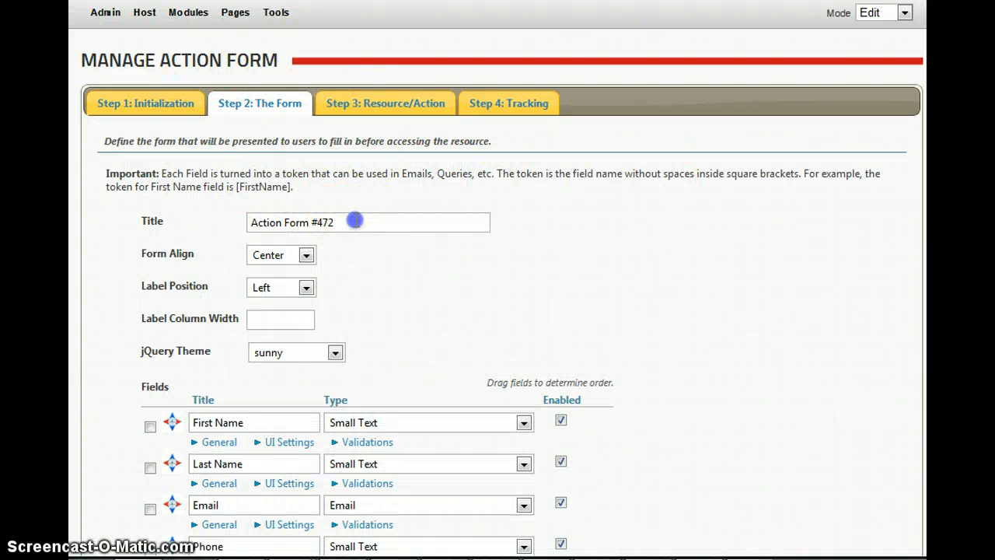
pyautogui.click(610, 243)
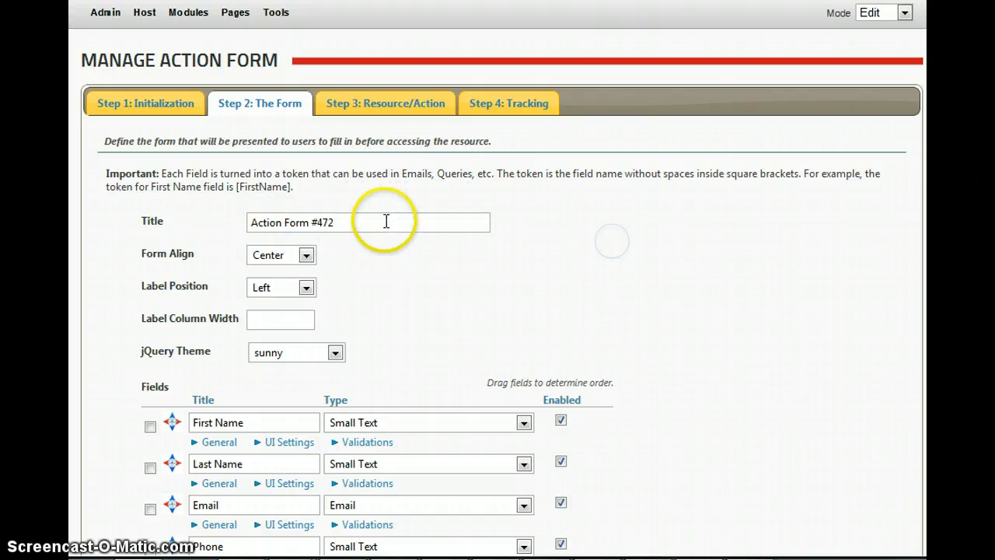
pyautogui.click(159, 104)
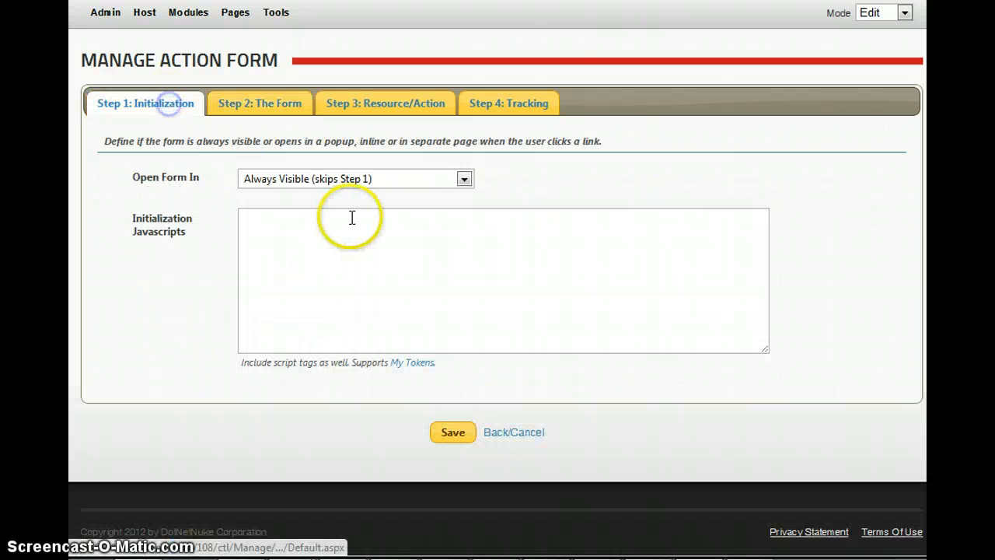
pyautogui.click(351, 180)
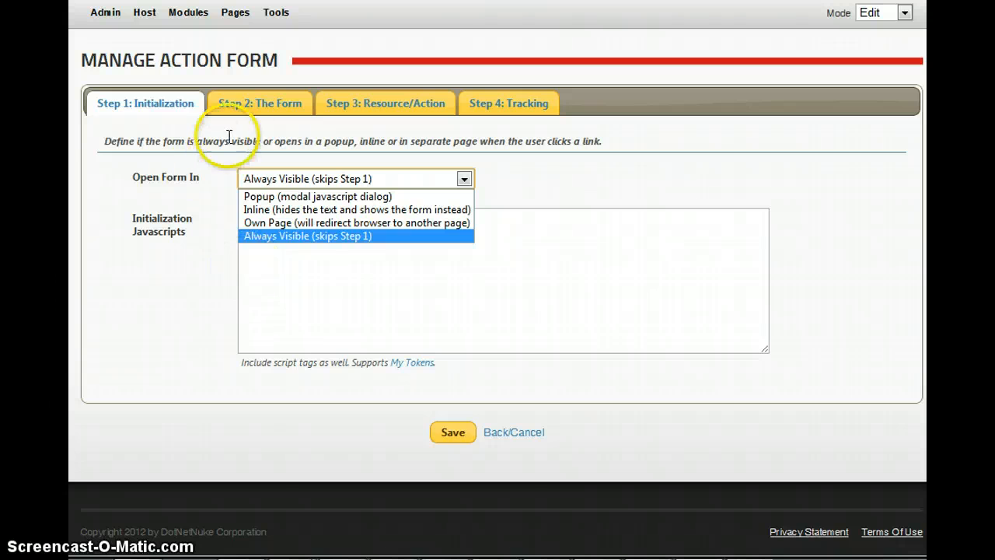
# In the form definition, set Form Align to Left, Label Position to Right and Label Column Width to 160
pyautogui.click(245, 102)
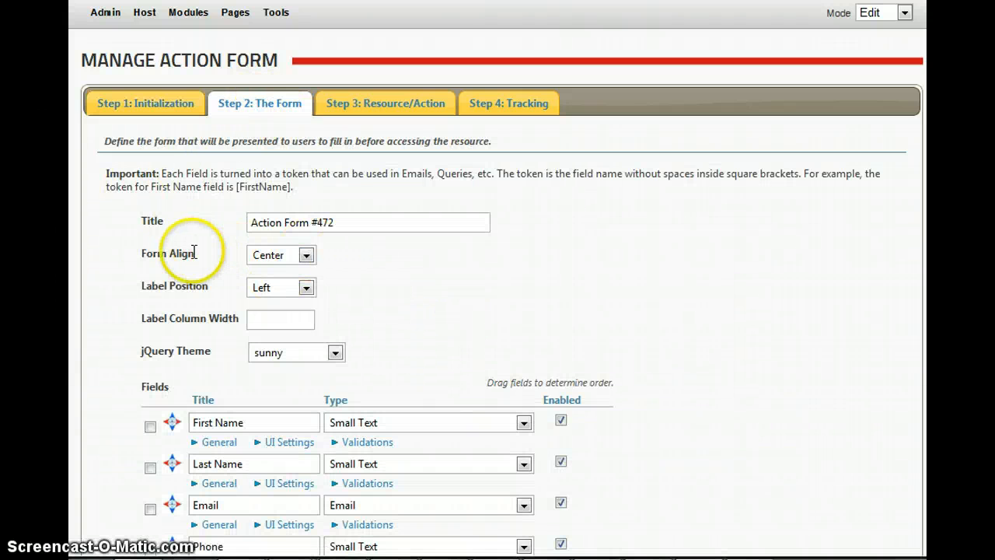
pyautogui.click(289, 259)
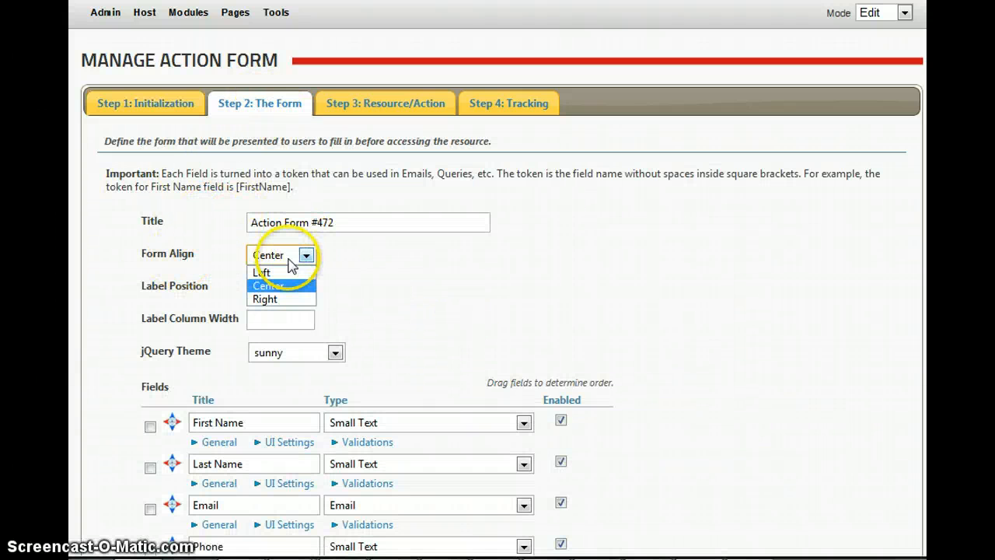
pyautogui.click(288, 272)
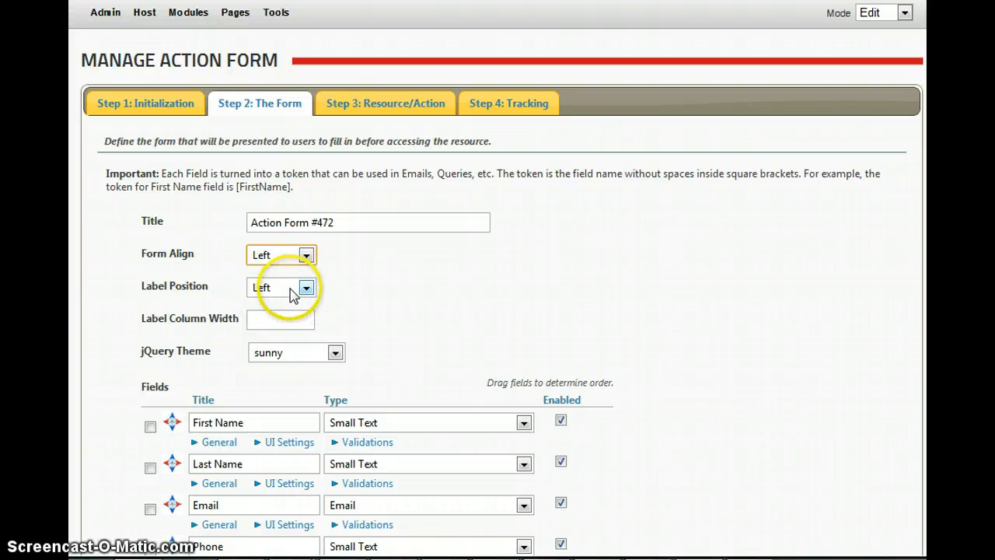
pyautogui.click(293, 295)
pyautogui.click(303, 318)
pyautogui.click(263, 315)
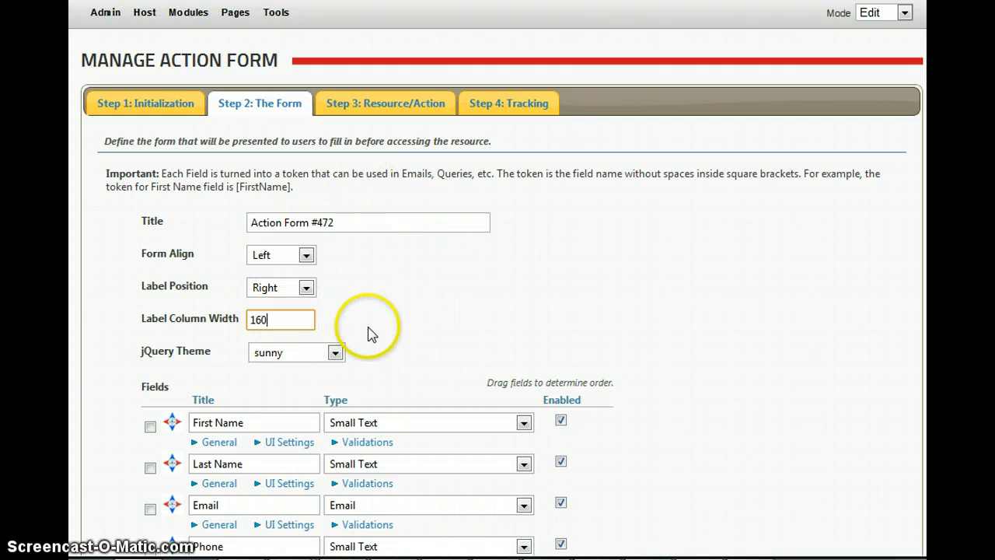
pyautogui.click(394, 328)
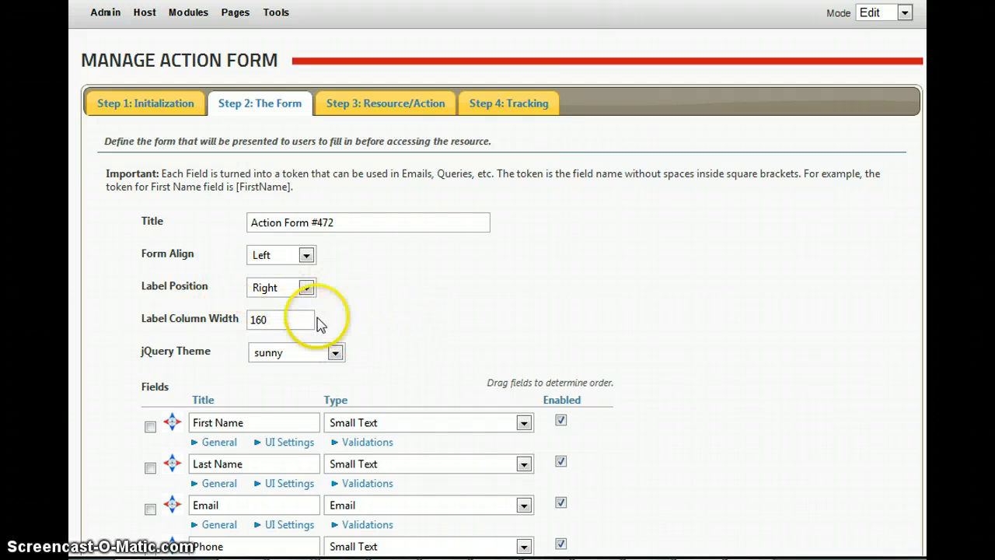
# Set the form's jQuery theme to blitzer
pyautogui.scroll(-2, 438, 302)
pyautogui.scroll(-2, 437, 240)
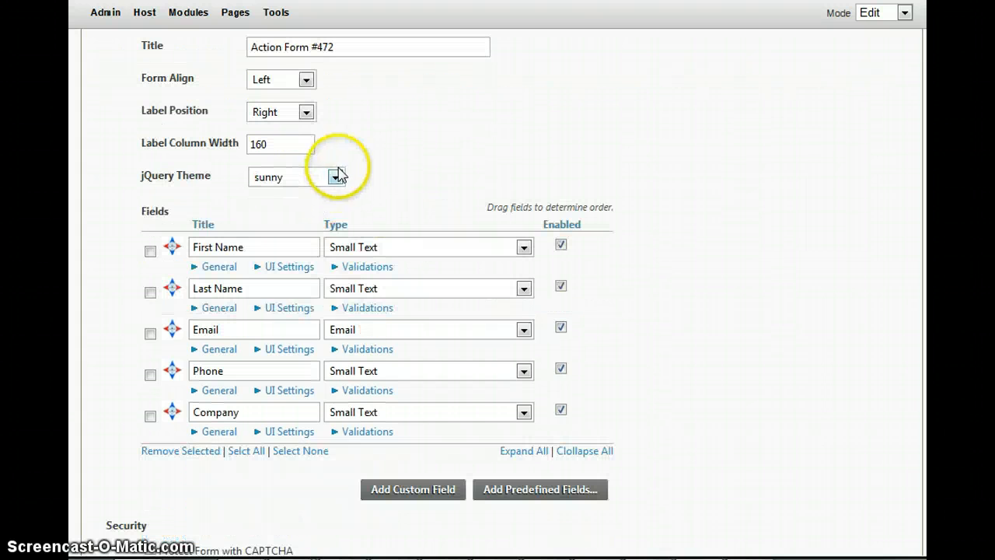
pyautogui.click(335, 177)
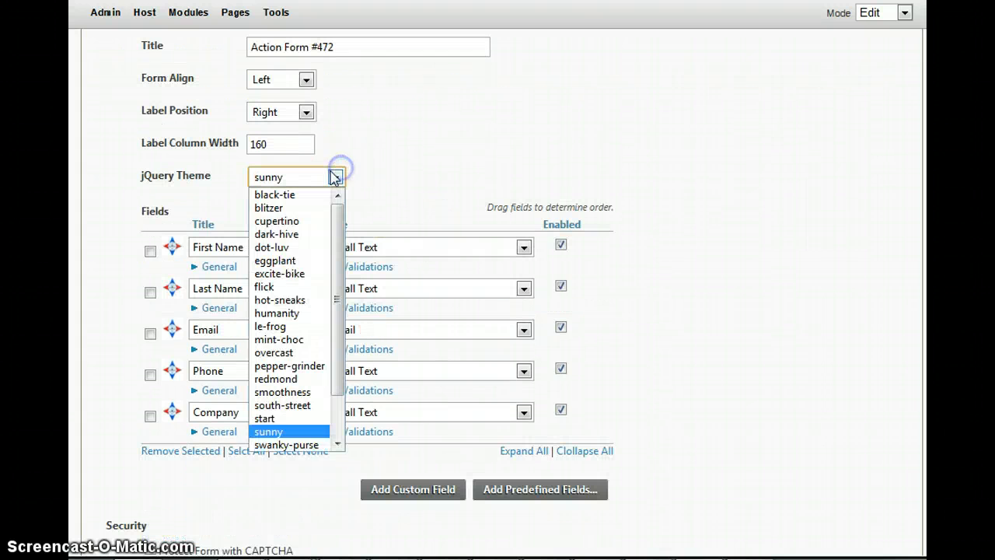
pyautogui.click(305, 216)
# Reduce the predefined fields to First Name, Last Name and Email, removing Phone and Company
pyautogui.scroll(-2, 253, 219)
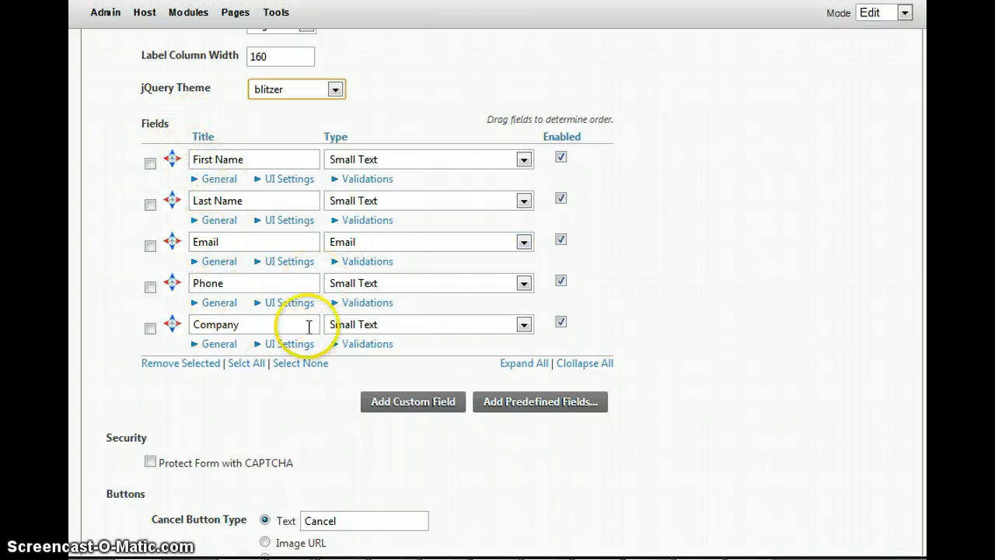
pyautogui.click(519, 408)
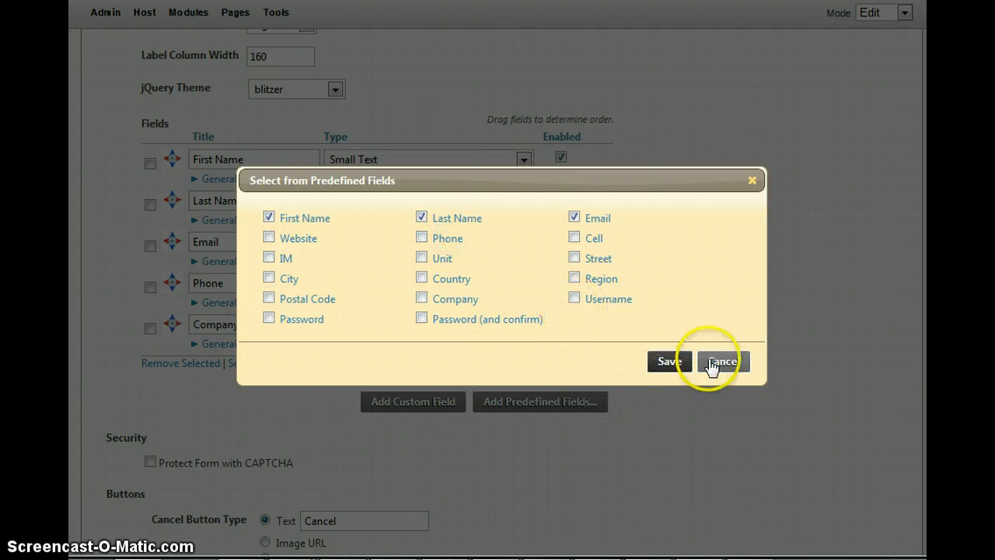
pyautogui.click(665, 362)
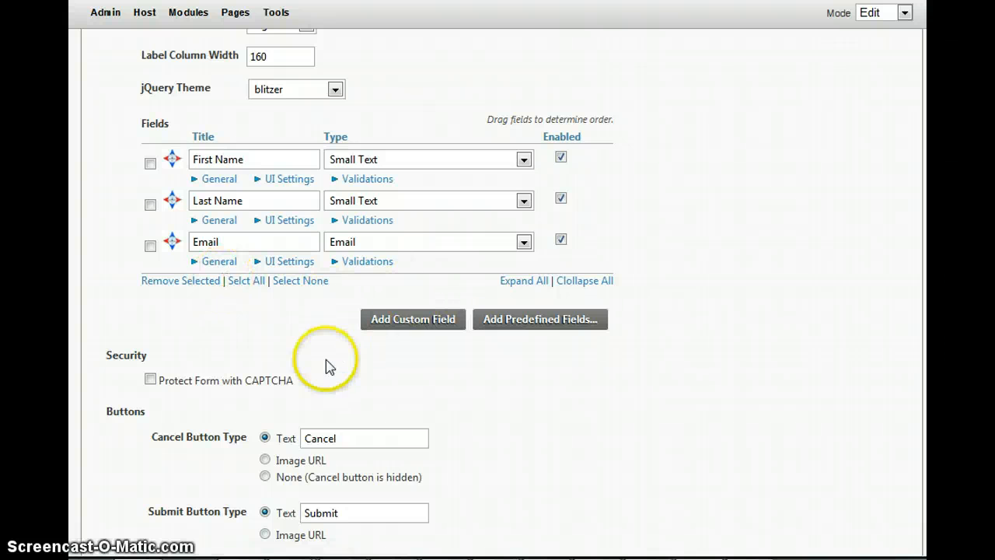
# Add two custom fields to the form: Subject as Small Text and Message as Large Text
pyautogui.click(395, 328)
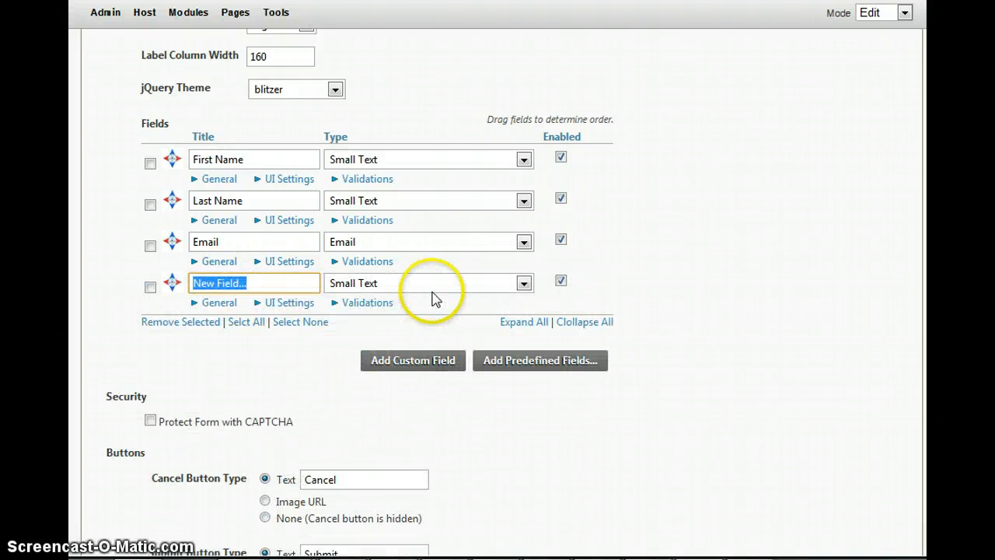
pyautogui.rightClick(451, 320)
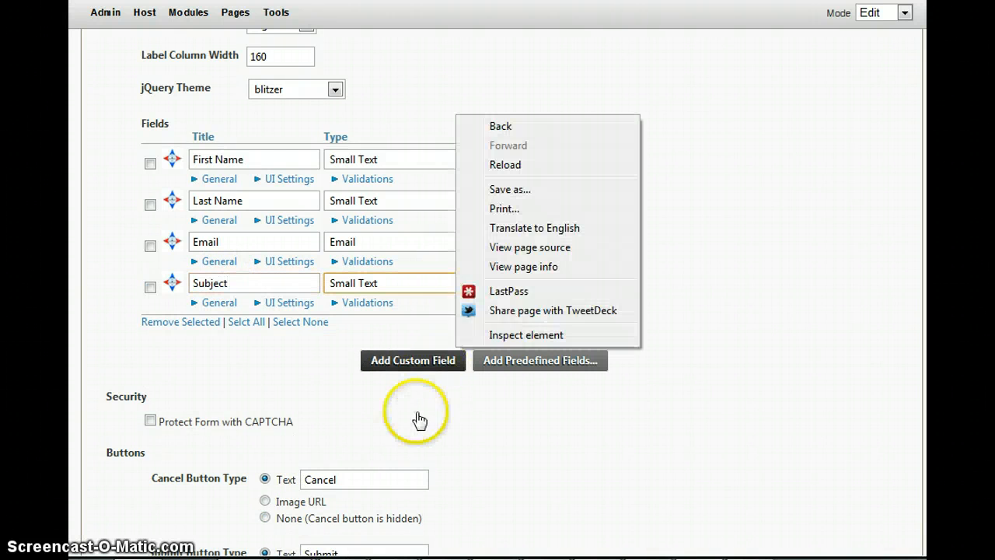
pyautogui.click(427, 364)
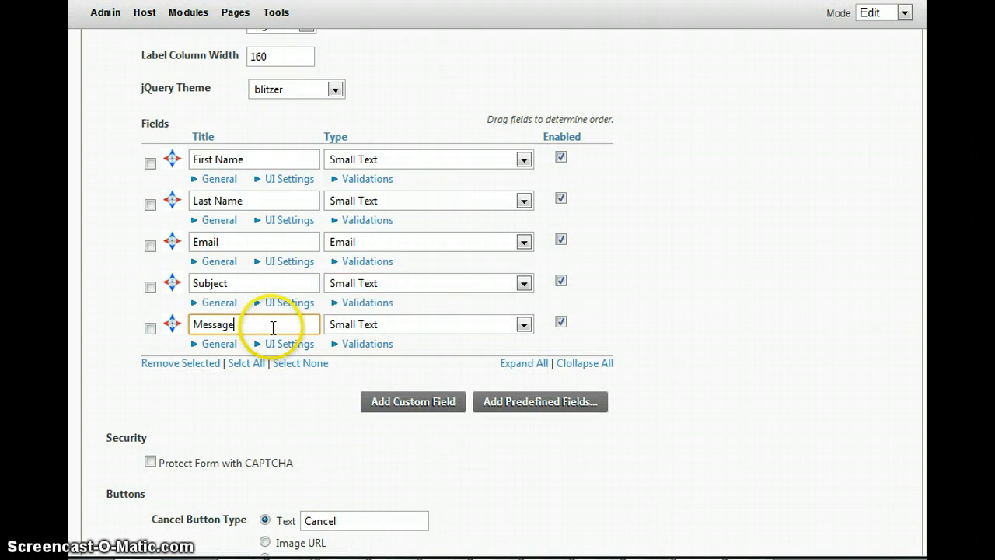
pyautogui.click(389, 324)
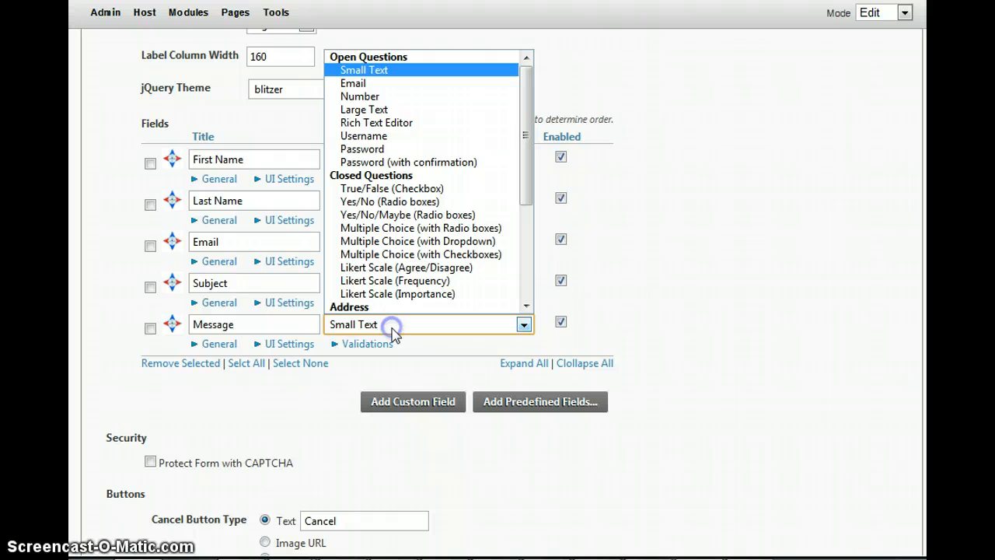
pyautogui.click(387, 109)
pyautogui.click(775, 340)
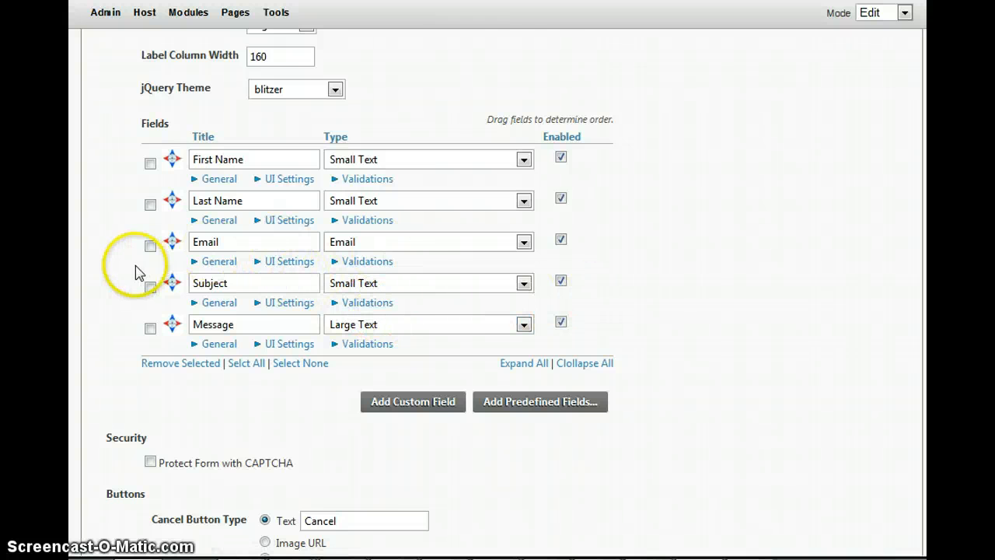
# Expand the First Name field's general settings and examine its automatically generated Name value
pyautogui.scroll(-2, 171, 295)
pyautogui.scroll(2, 387, 286)
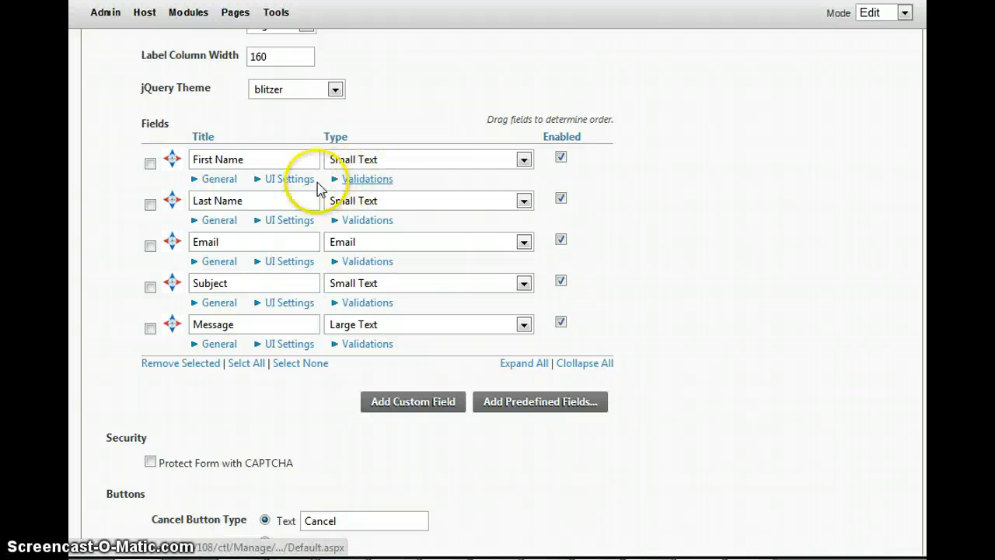
pyautogui.click(220, 180)
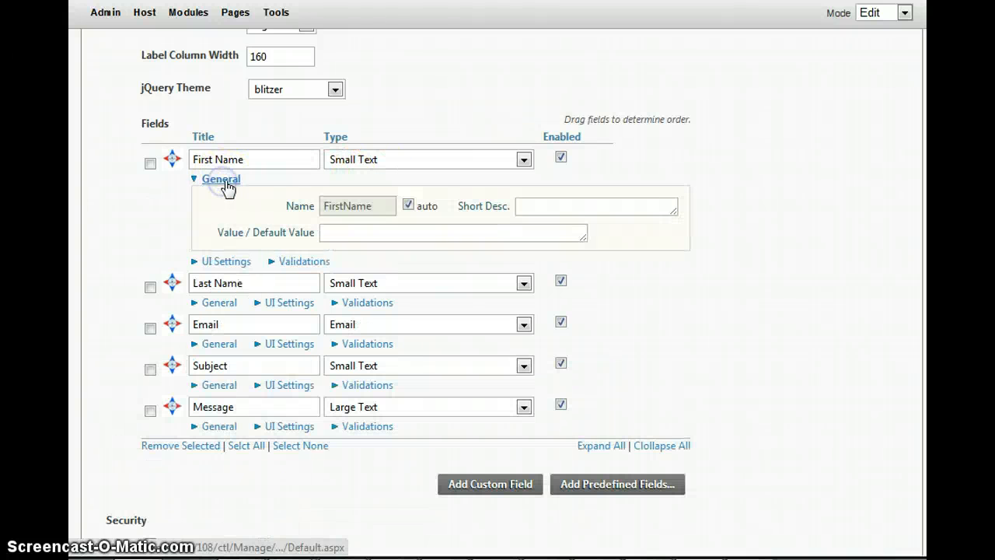
pyautogui.click(379, 207)
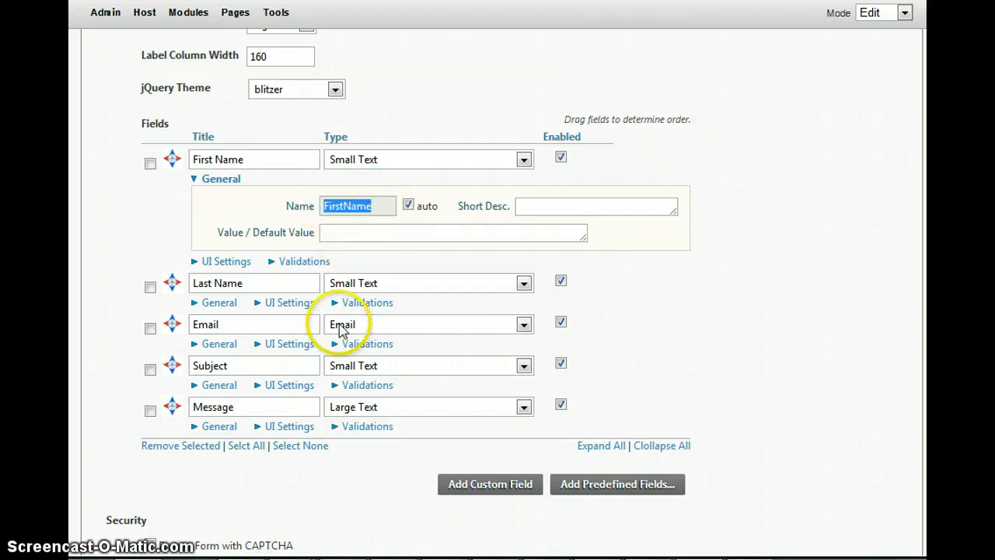
pyautogui.scroll(1, 719, 319)
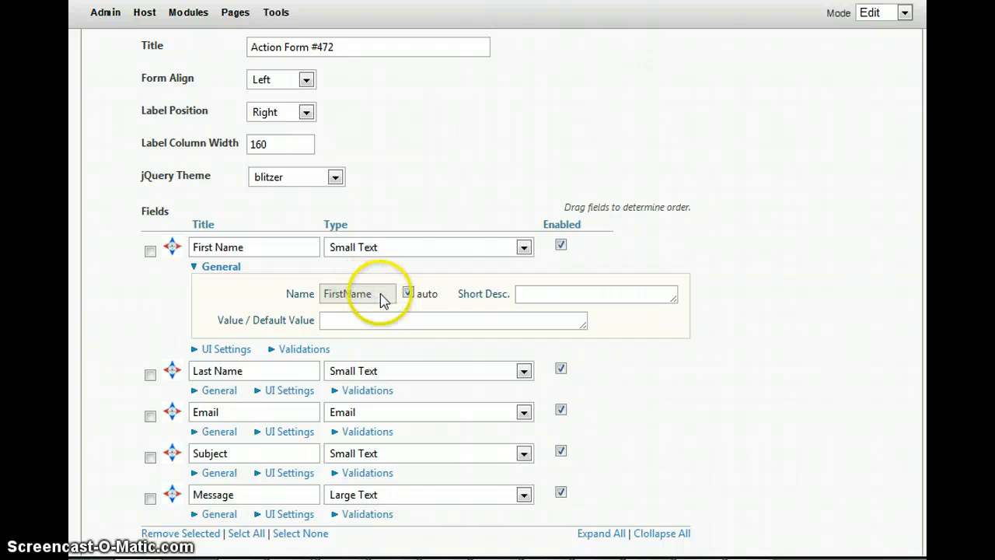
pyautogui.moveTo(381, 300); pyautogui.dragTo(319, 299)
# Try adding extra text to the First Name field's title and switching its automatic naming off
pyautogui.click(296, 269)
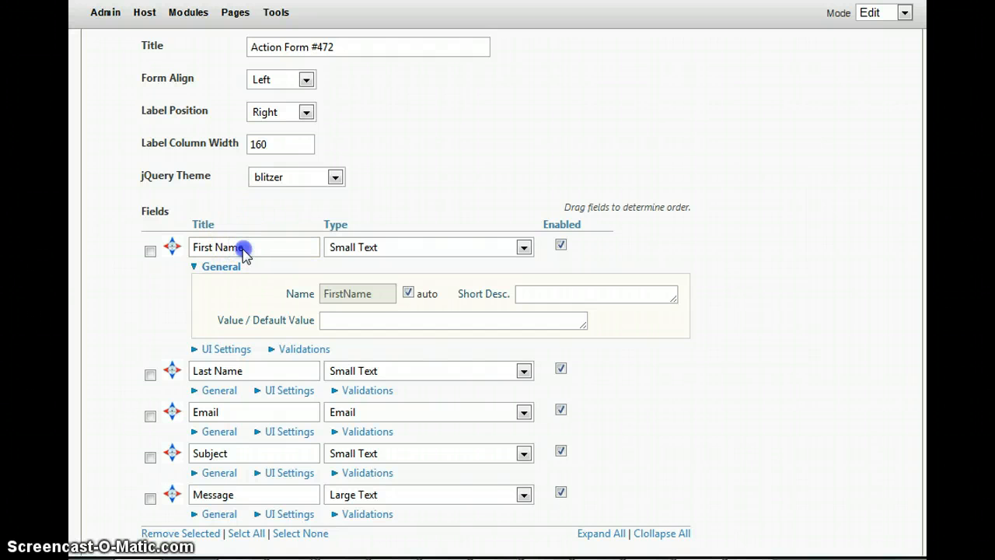
pyautogui.write('some')
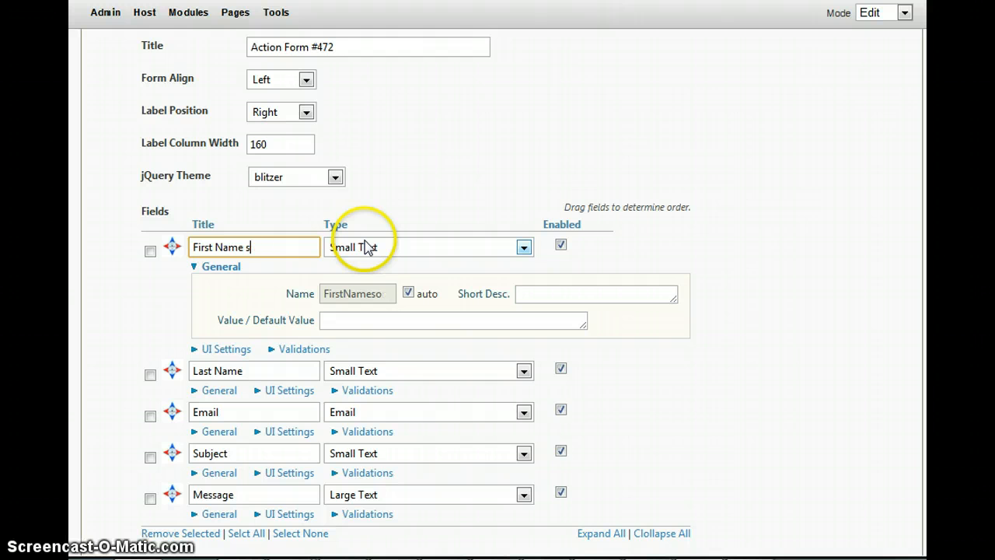
pyautogui.scroll(-1, 444, 329)
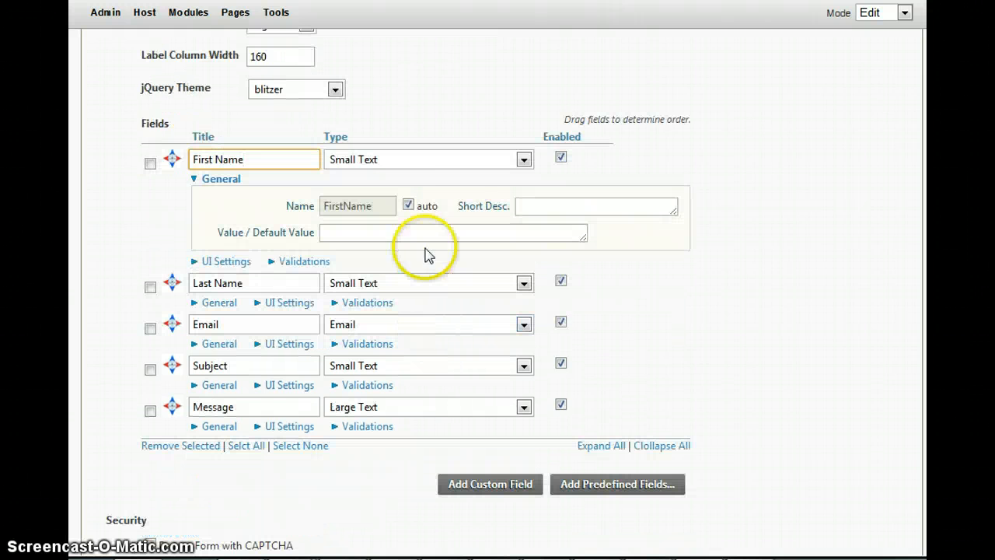
pyautogui.click(421, 207)
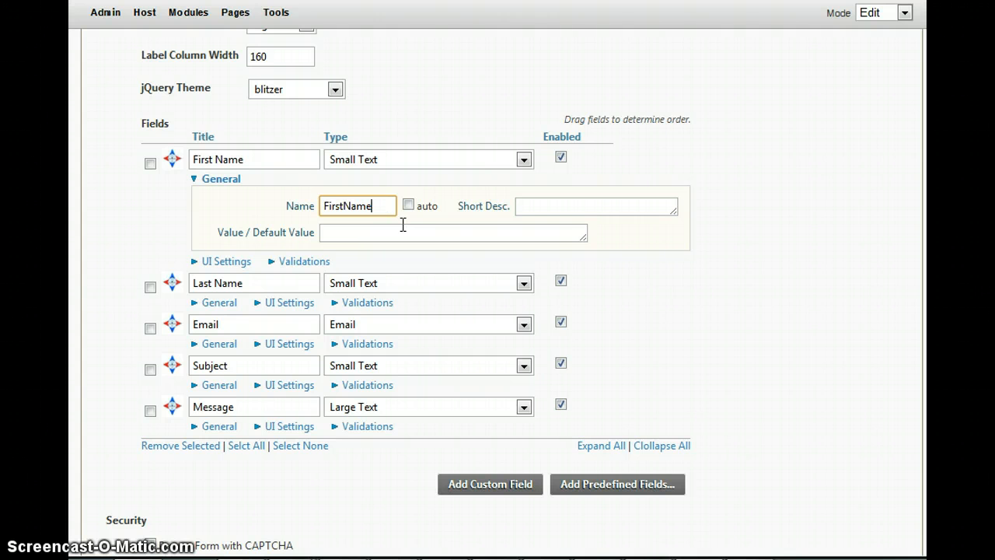
pyautogui.click(408, 205)
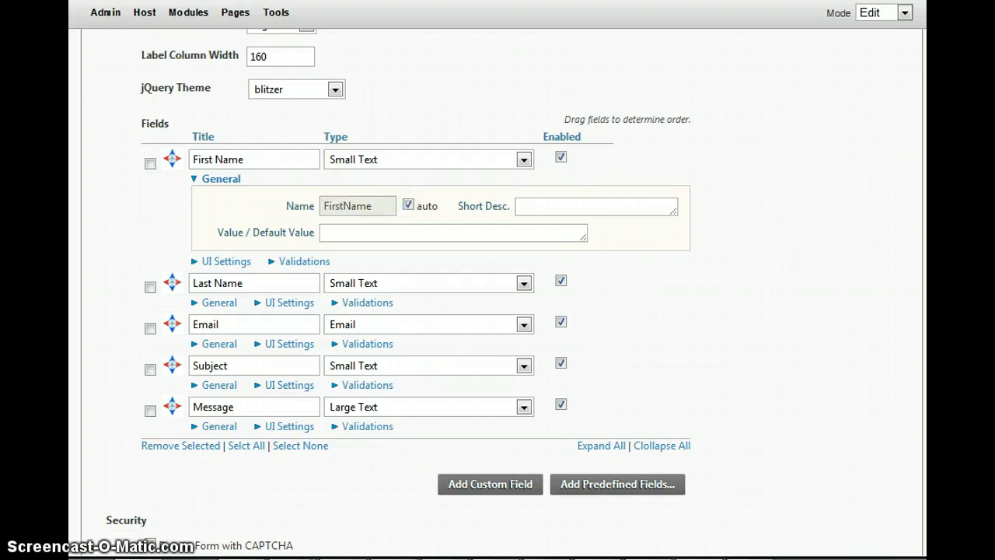
# Give the First Name field the short description "We will call you by this name" and the default value [User:FirstName]
pyautogui.click(546, 207)
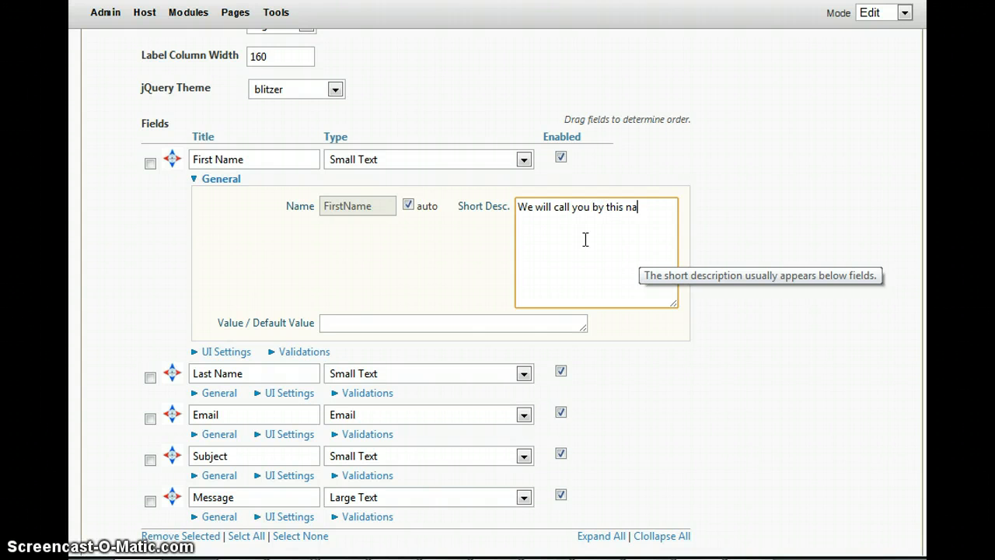
pyautogui.click(387, 321)
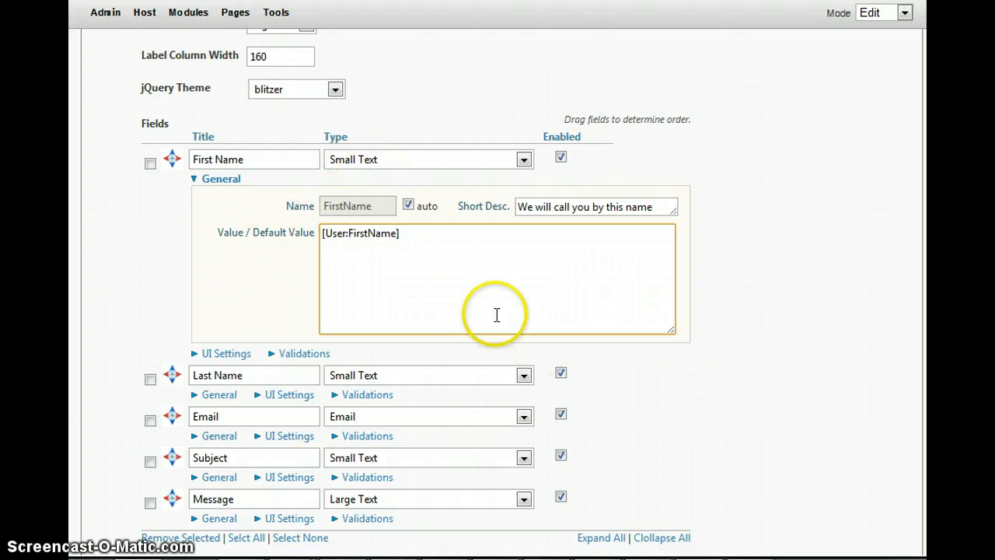
pyautogui.click(493, 288)
pyautogui.moveTo(451, 249); pyautogui.dragTo(295, 246)
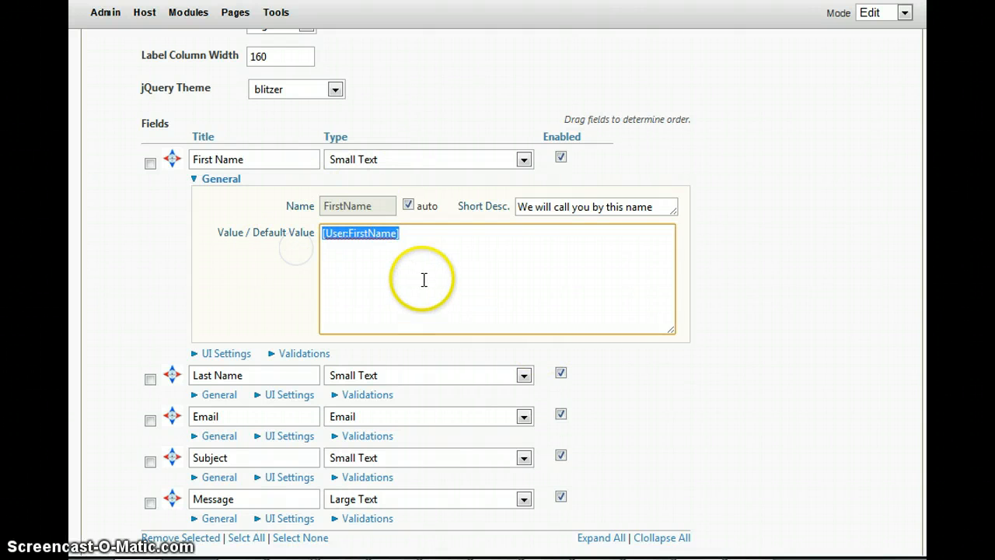
pyautogui.click(422, 278)
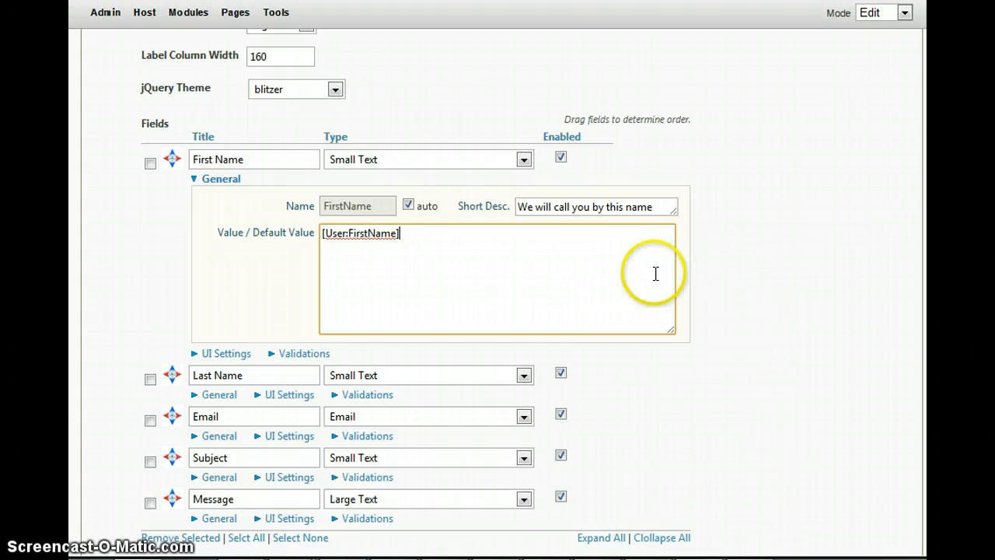
# Expand the First Name field's UI settings and validations, and examine the available custom validators
pyautogui.scroll(-1, 705, 250)
pyautogui.click(229, 259)
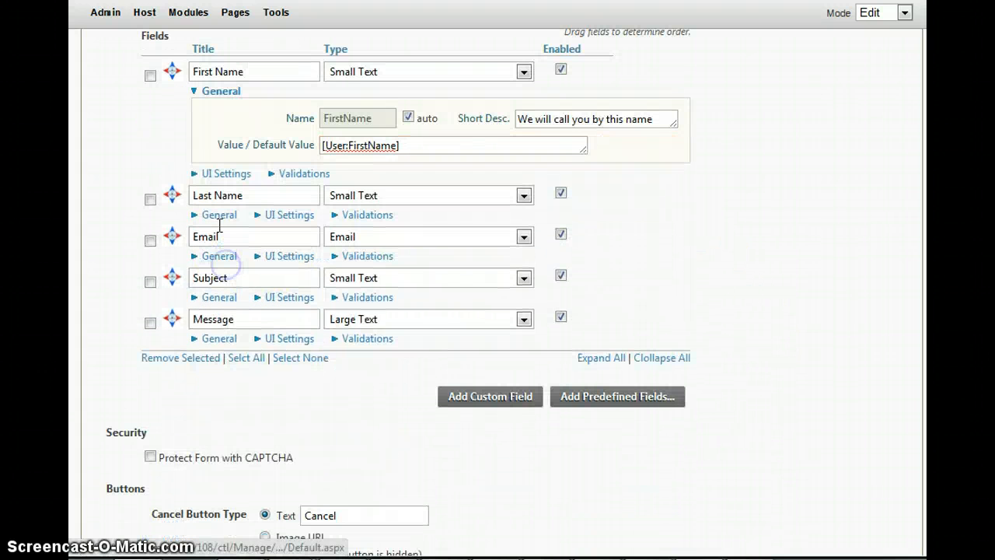
pyautogui.scroll(1, 225, 183)
pyautogui.click(227, 261)
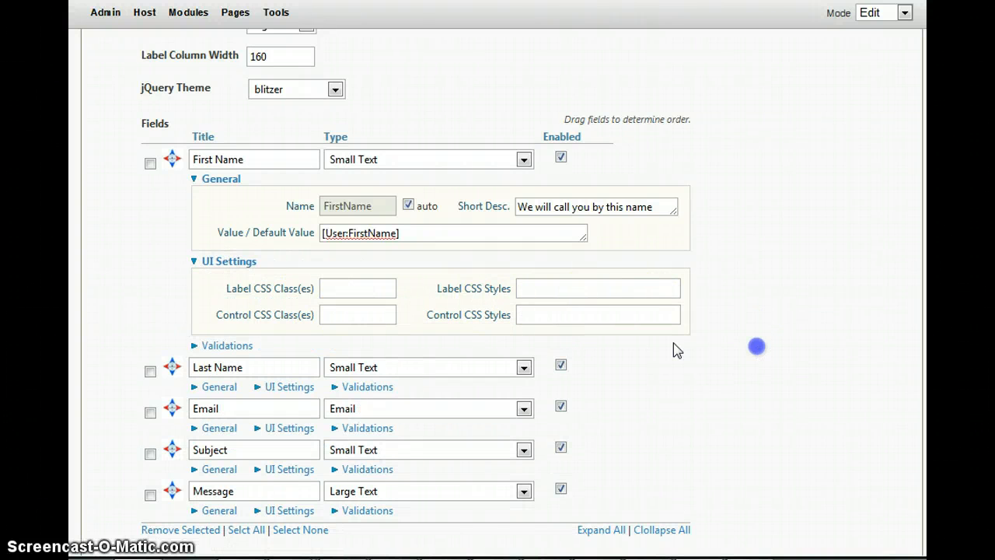
pyautogui.click(232, 346)
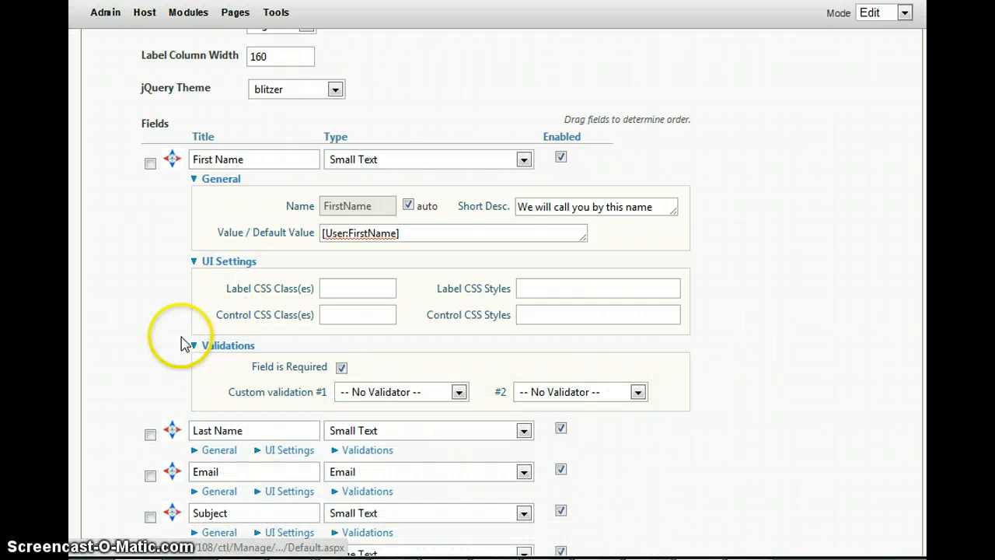
pyautogui.scroll(-2, 139, 334)
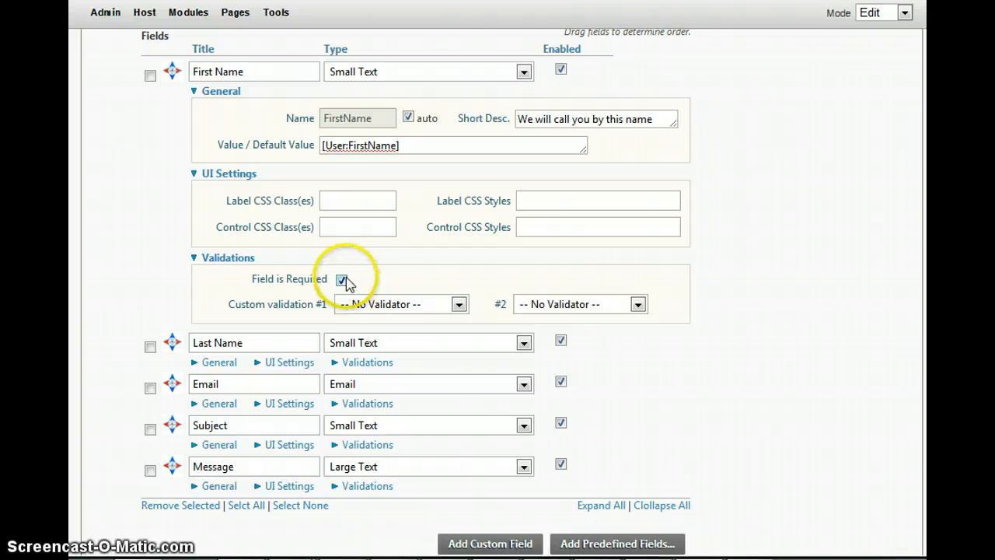
pyautogui.click(432, 305)
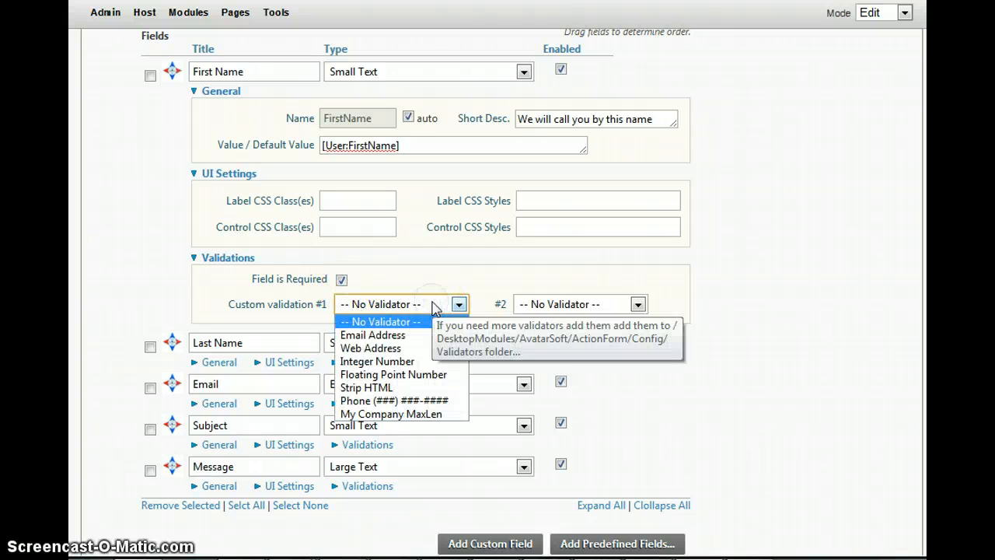
pyautogui.click(820, 325)
pyautogui.click(458, 304)
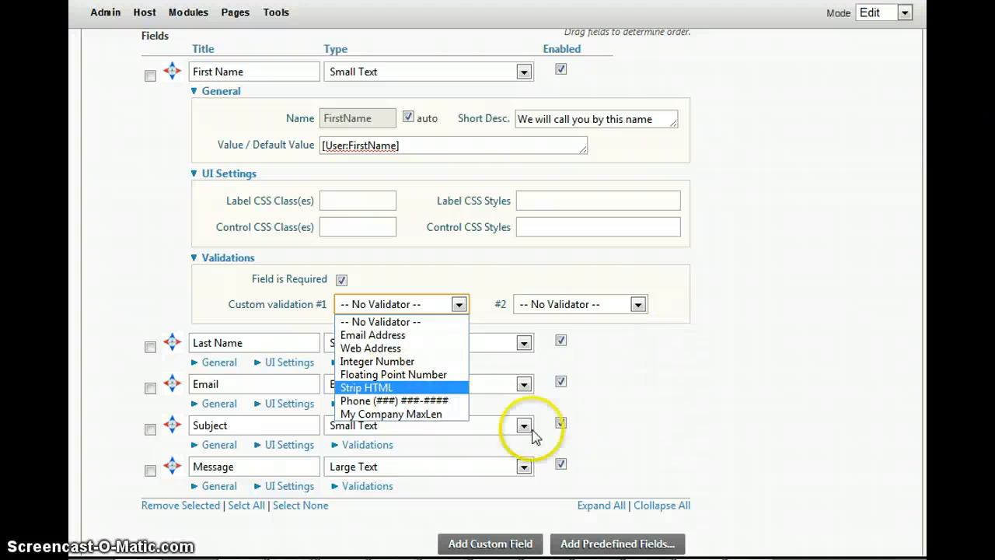
# Make the Subject and Message fields required in their validation settings
pyautogui.scroll(-2, 768, 380)
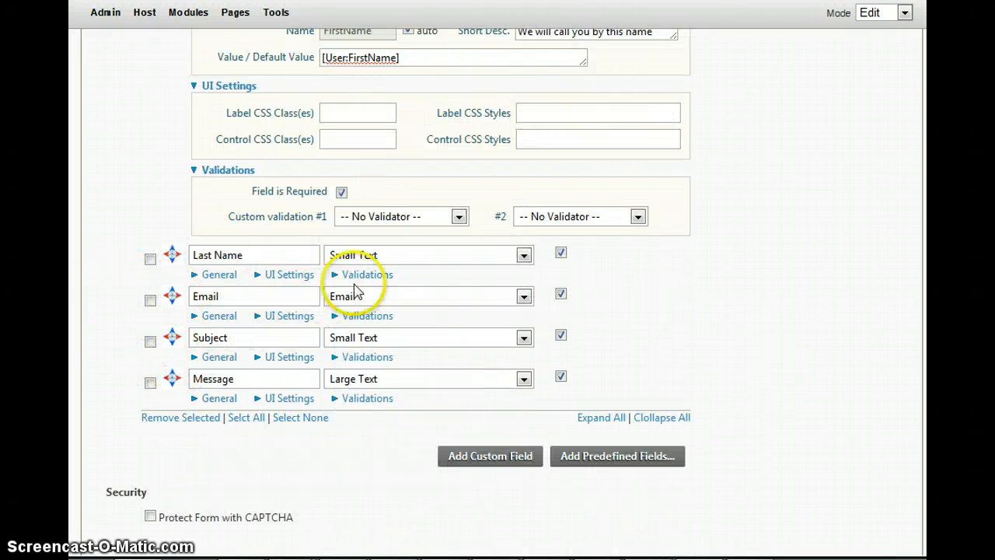
pyautogui.click(365, 358)
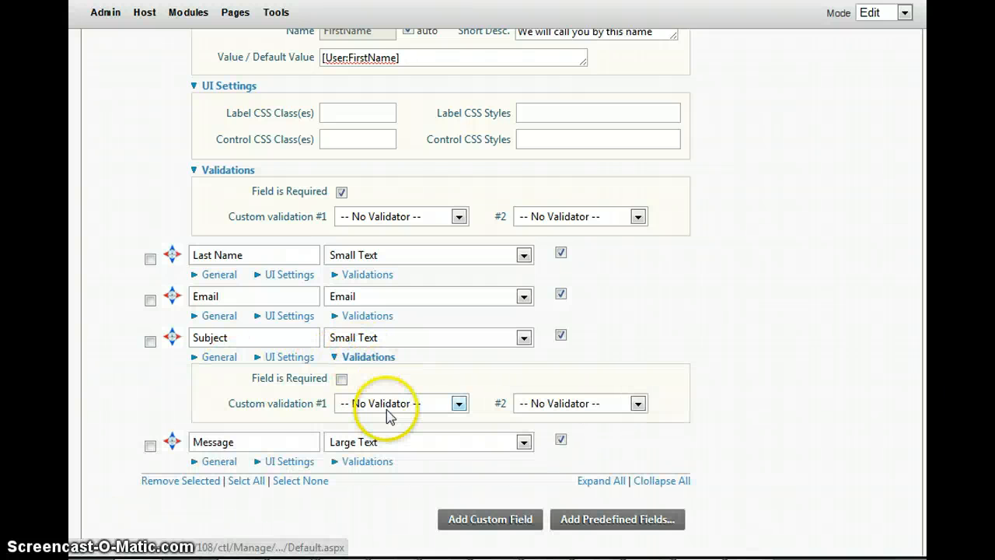
pyautogui.click(358, 462)
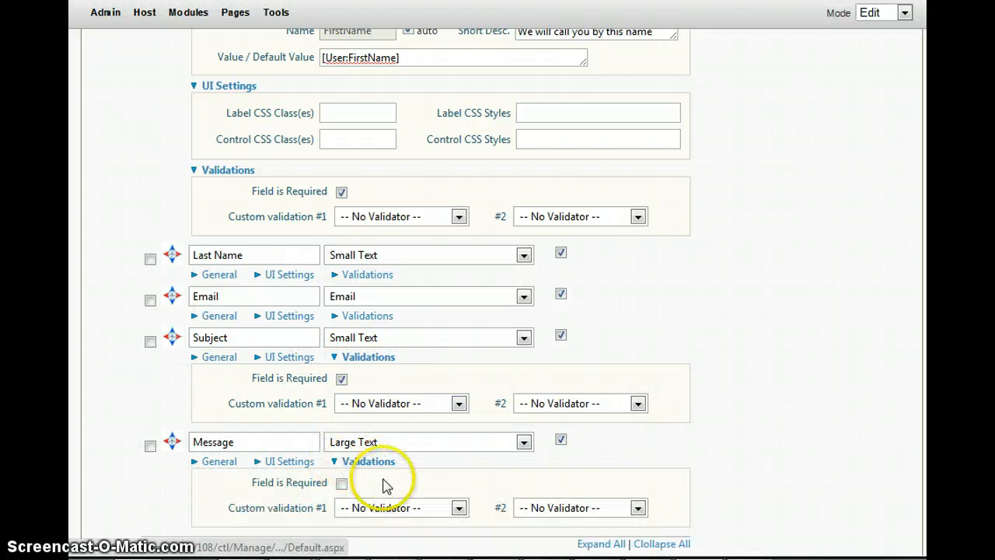
pyautogui.scroll(-2, 326, 414)
pyautogui.click(342, 397)
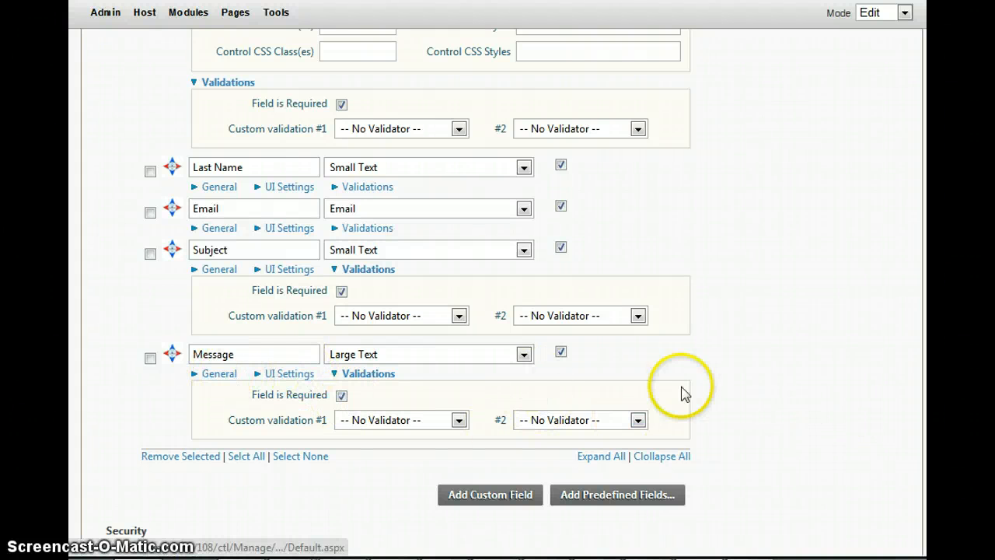
# Save the form definition, keeping the default Cancel and Submit text buttons
pyautogui.scroll(-2, 843, 342)
pyautogui.scroll(6, 843, 360)
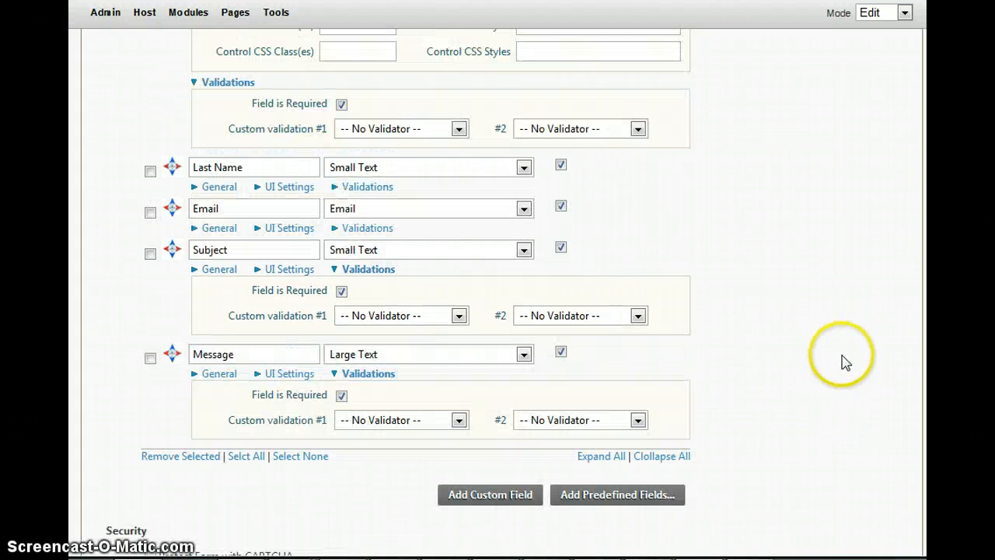
pyautogui.scroll(-12, 777, 369)
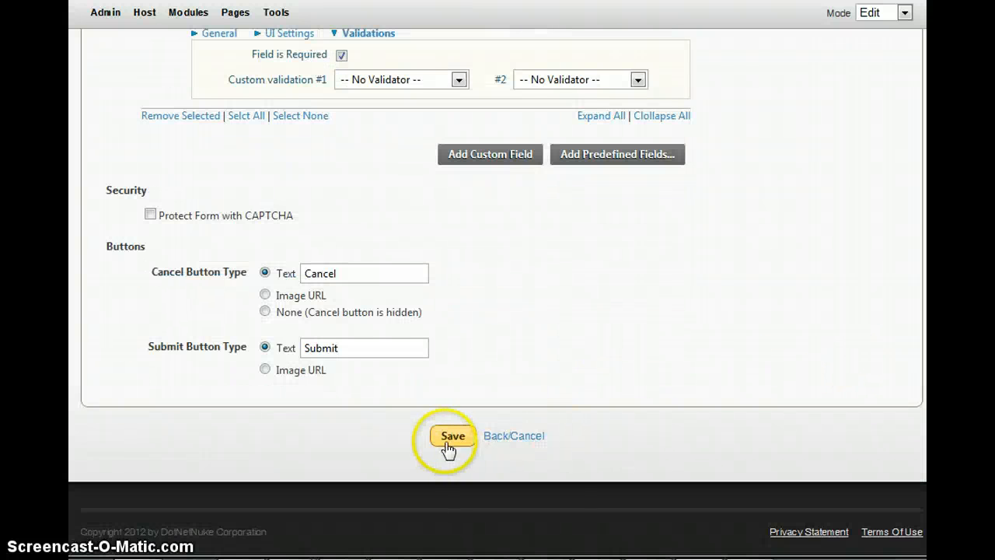
pyautogui.click(448, 439)
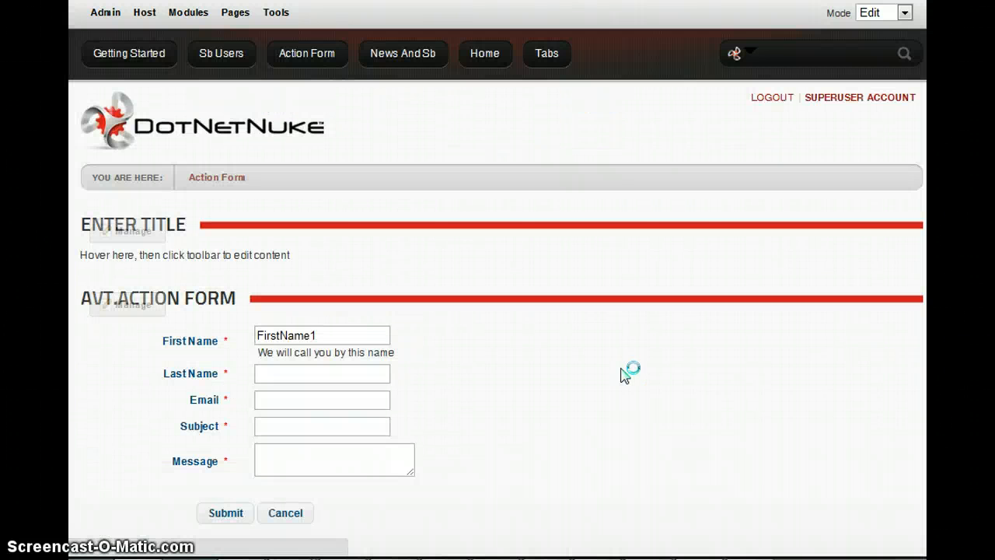
# Examine the rendered form's labels, required fields, First Name default value and short description on the page
pyautogui.scroll(-2, 482, 318)
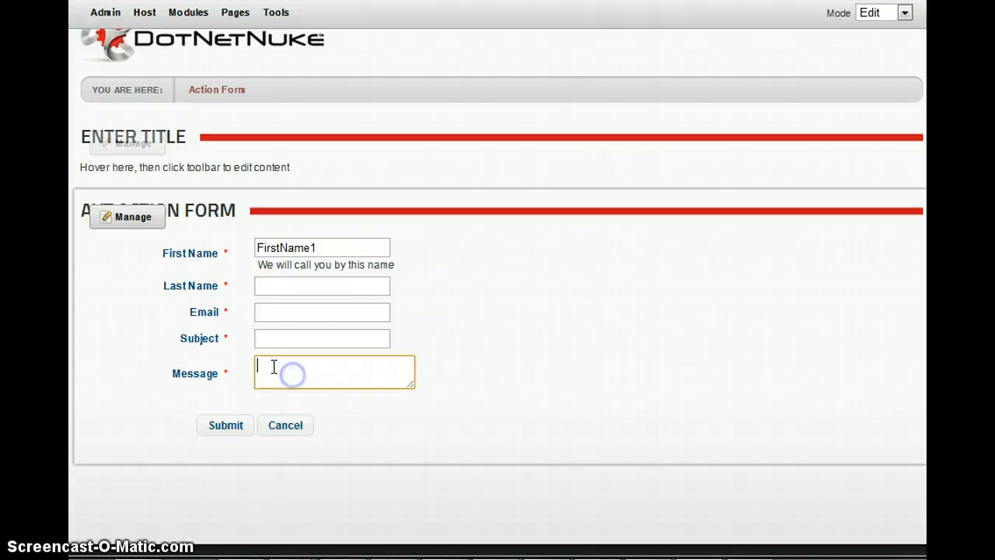
pyautogui.click(261, 342)
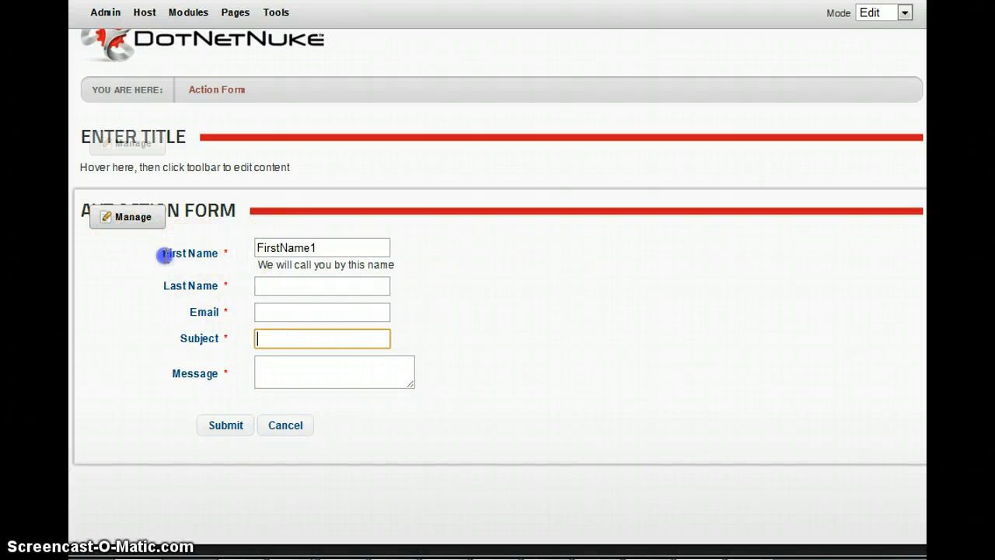
pyautogui.moveTo(164, 255); pyautogui.dragTo(92, 334)
pyautogui.click(227, 371)
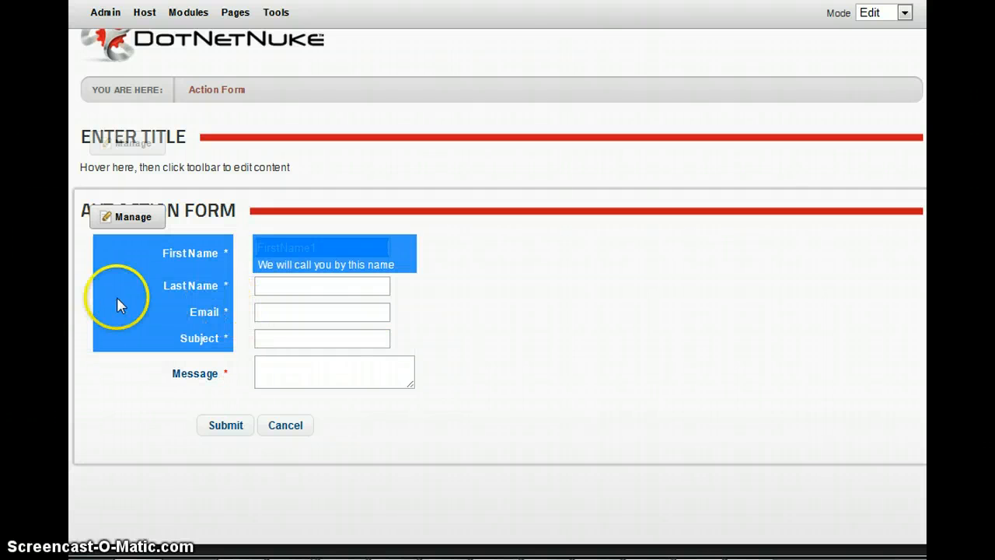
pyautogui.click(211, 306)
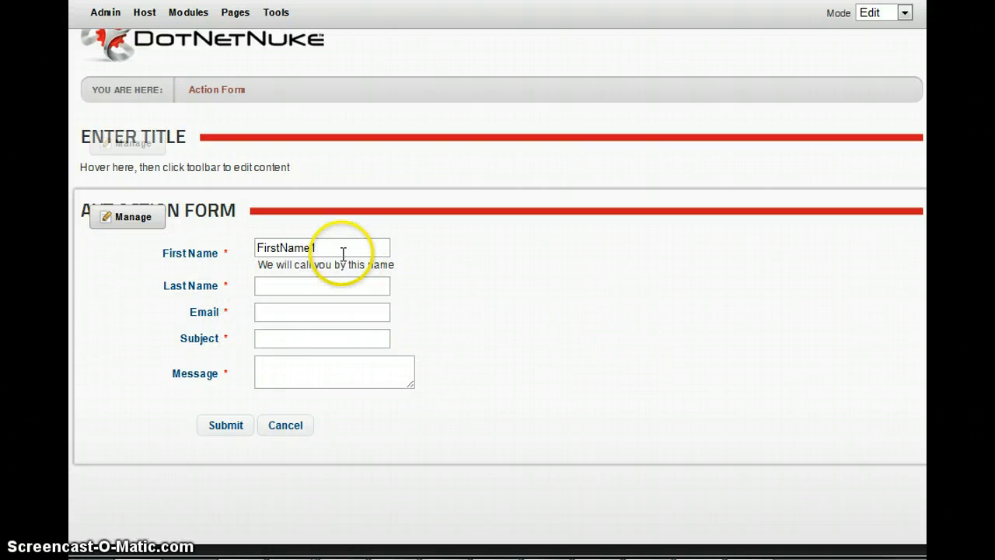
pyautogui.scroll(2, 658, 317)
pyautogui.click(689, 396)
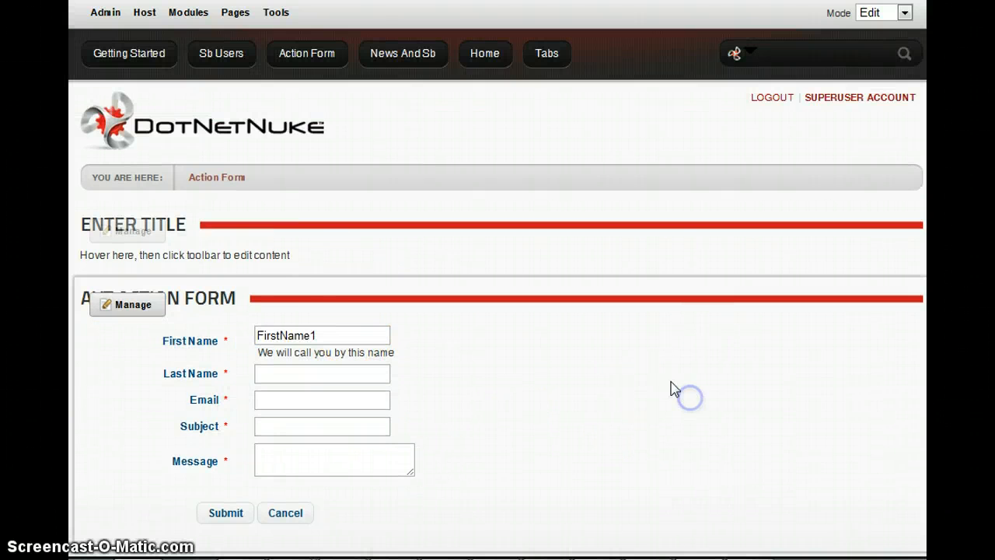
# Edit the logged-in superuser's profile, replacing the first name and last name in the user credentials, and update it
pyautogui.click(841, 100)
pyautogui.scroll(-2, 225, 368)
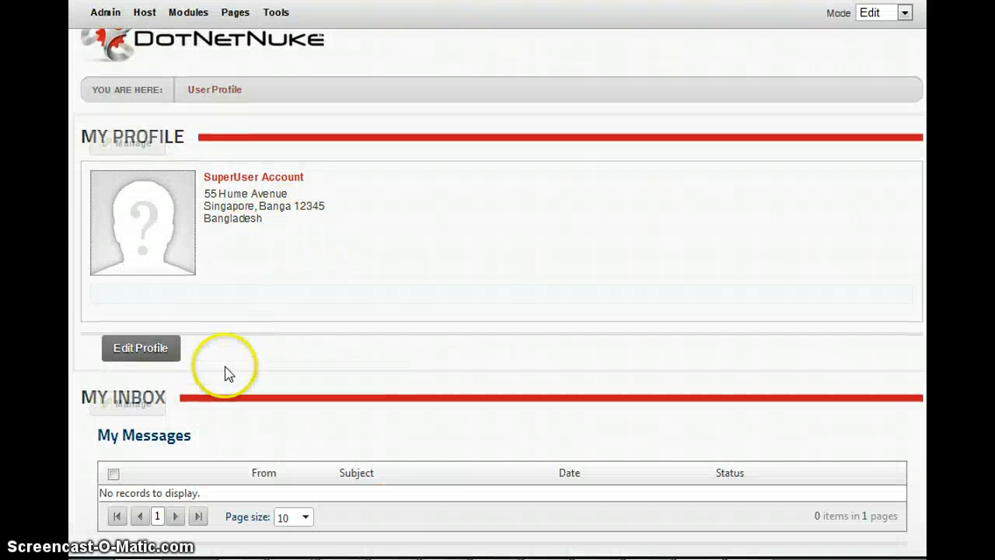
pyautogui.scroll(2, 238, 355)
pyautogui.scroll(-5, 264, 279)
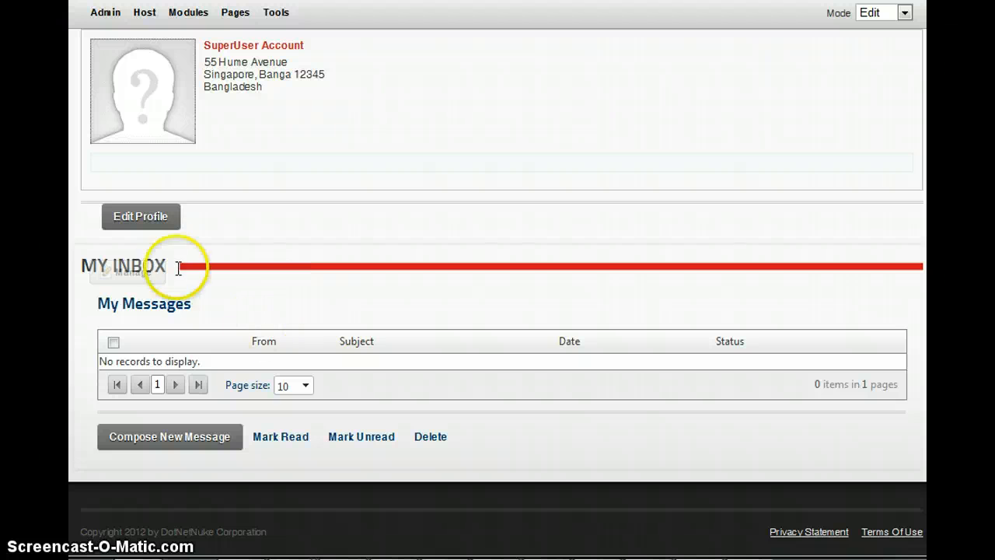
pyautogui.click(150, 223)
pyautogui.scroll(4, 336, 308)
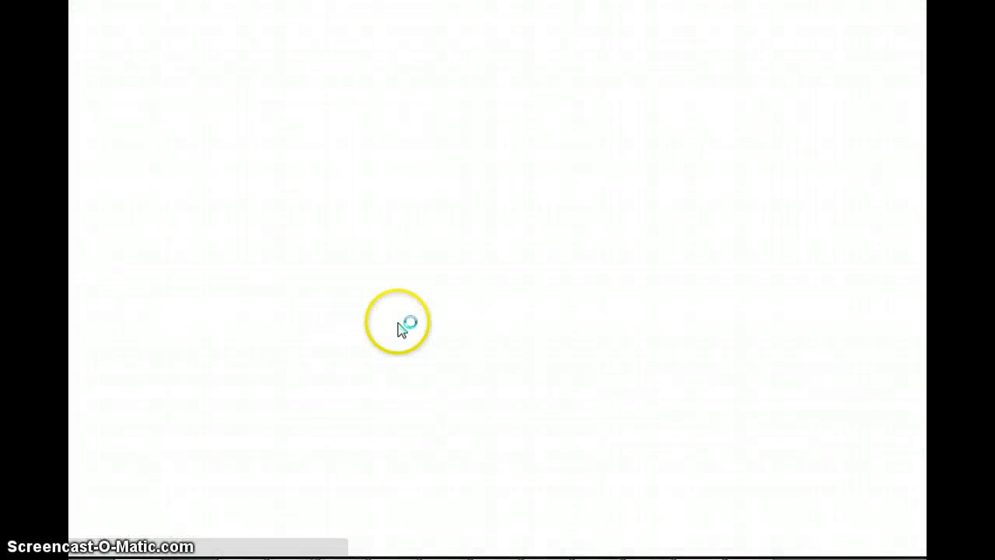
pyautogui.click(355, 351)
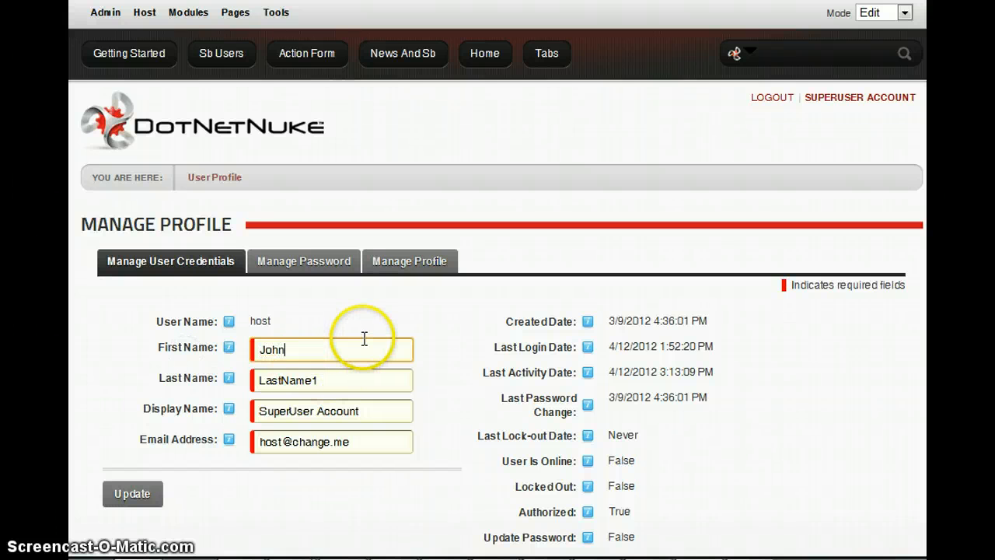
pyautogui.doubleClick(345, 383)
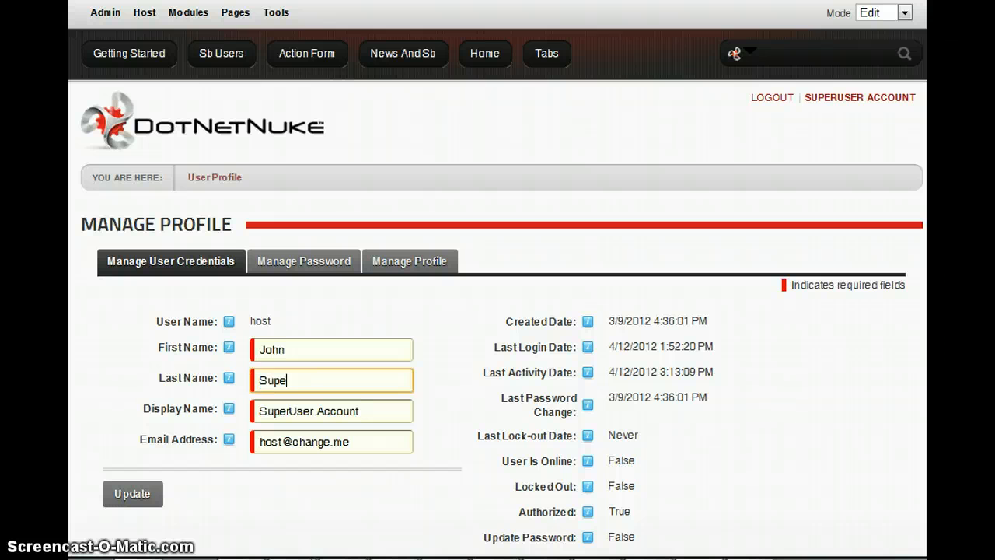
pyautogui.click(133, 495)
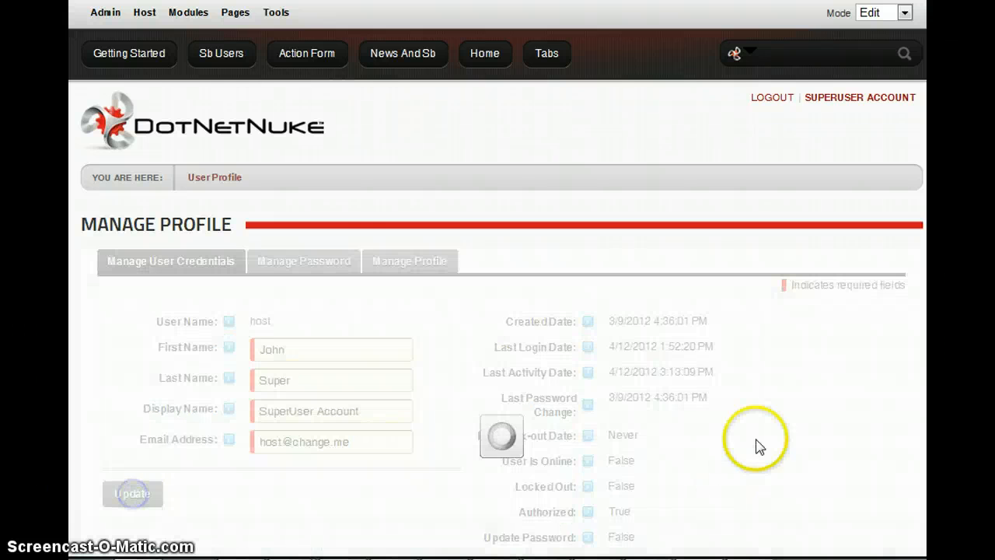
# Return to the Action Form page and check the First Name default value and the short description beneath it
pyautogui.click(313, 53)
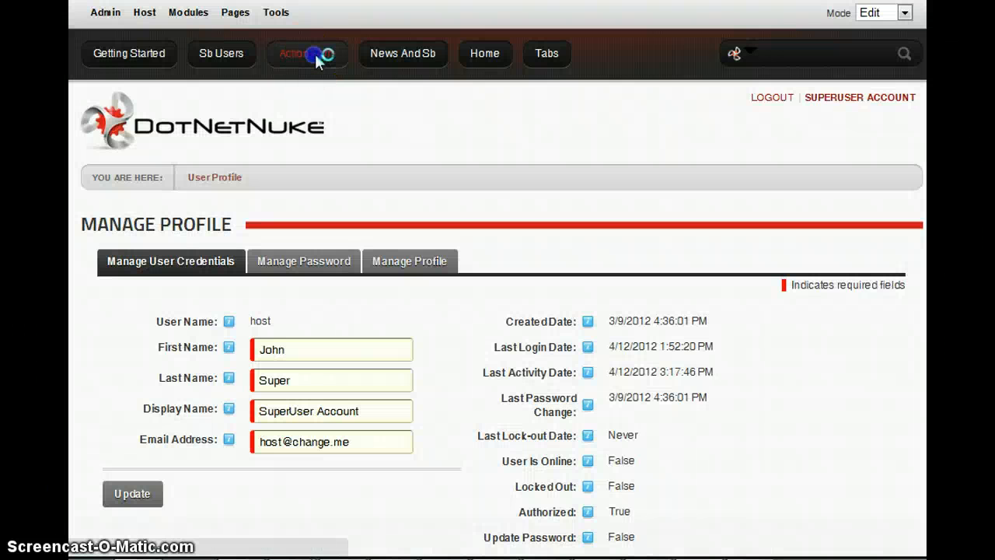
pyautogui.scroll(-2, 528, 280)
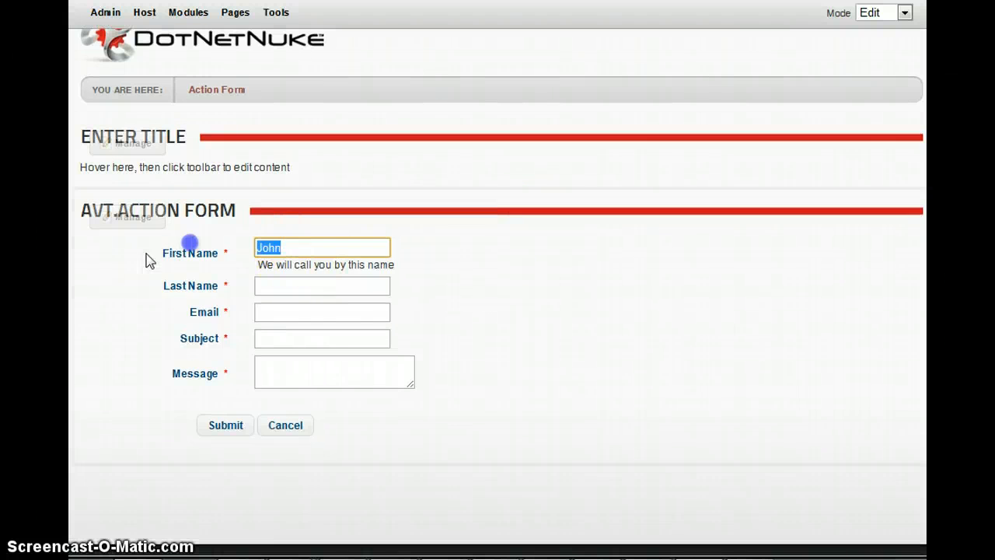
pyautogui.click(606, 324)
pyautogui.moveTo(262, 264); pyautogui.dragTo(419, 271)
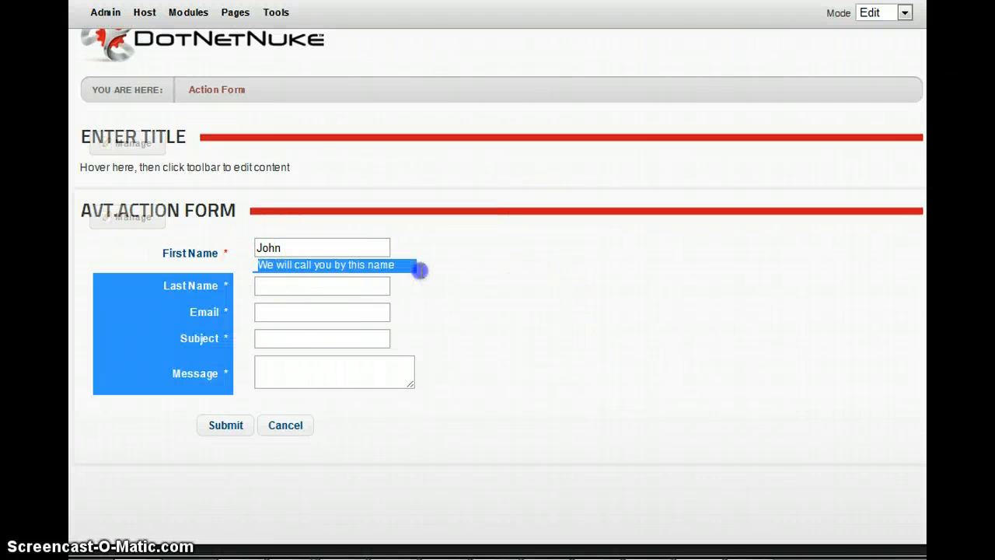
pyautogui.click(381, 263)
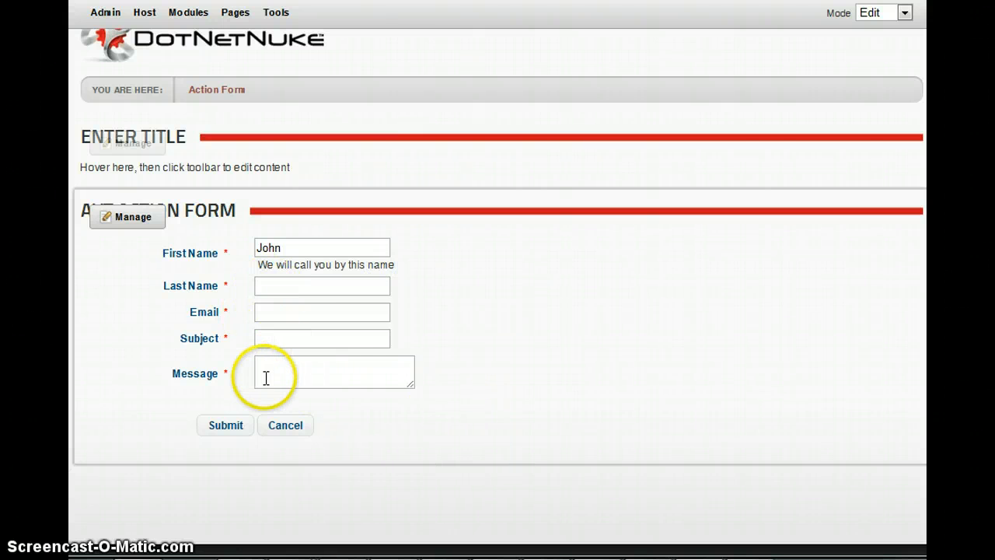
pyautogui.click(357, 373)
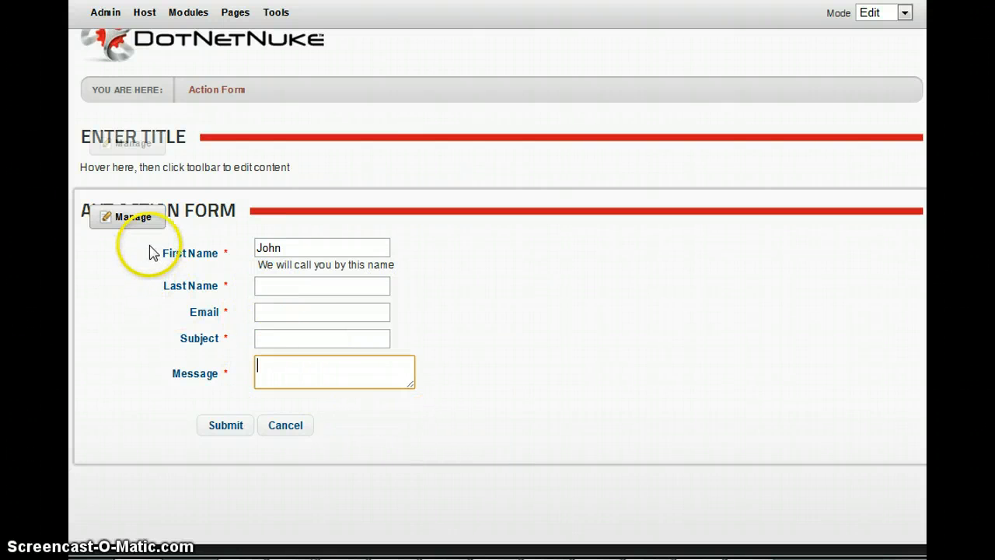
# Reopen the form's Step 2 definition and expand the settings of all fields
pyautogui.moveTo(146, 222)
pyautogui.click(166, 278)
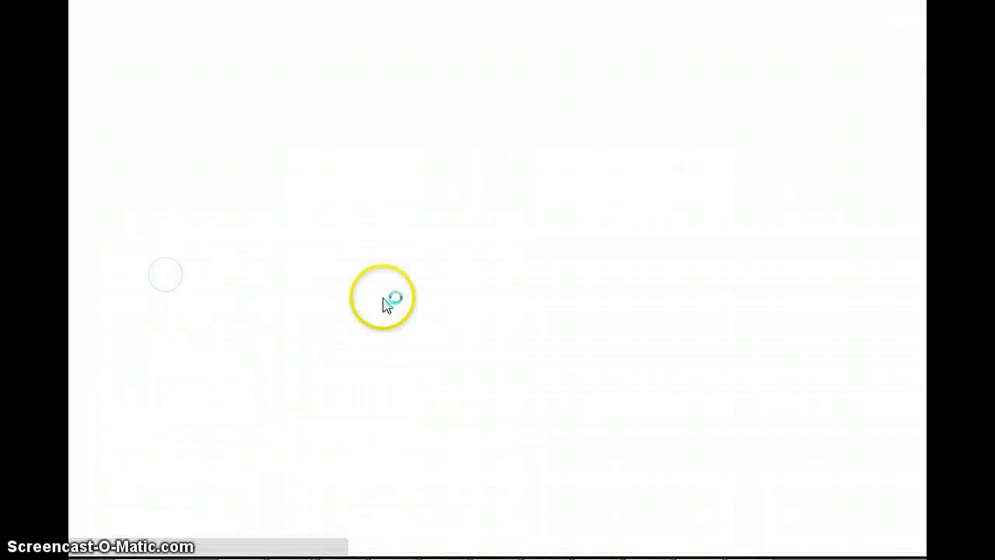
pyautogui.click(262, 268)
pyautogui.scroll(-5, 506, 366)
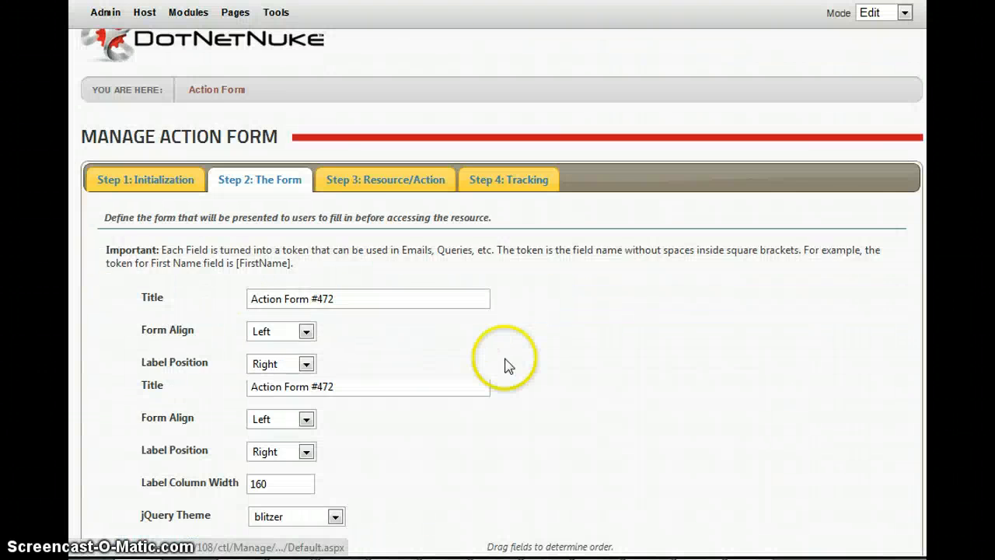
pyautogui.scroll(-2, 490, 361)
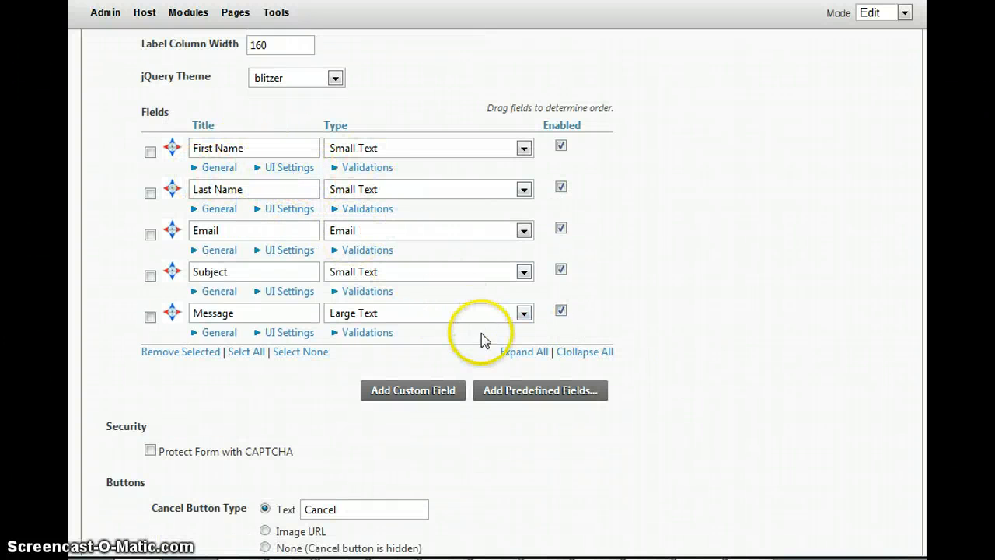
pyautogui.click(511, 352)
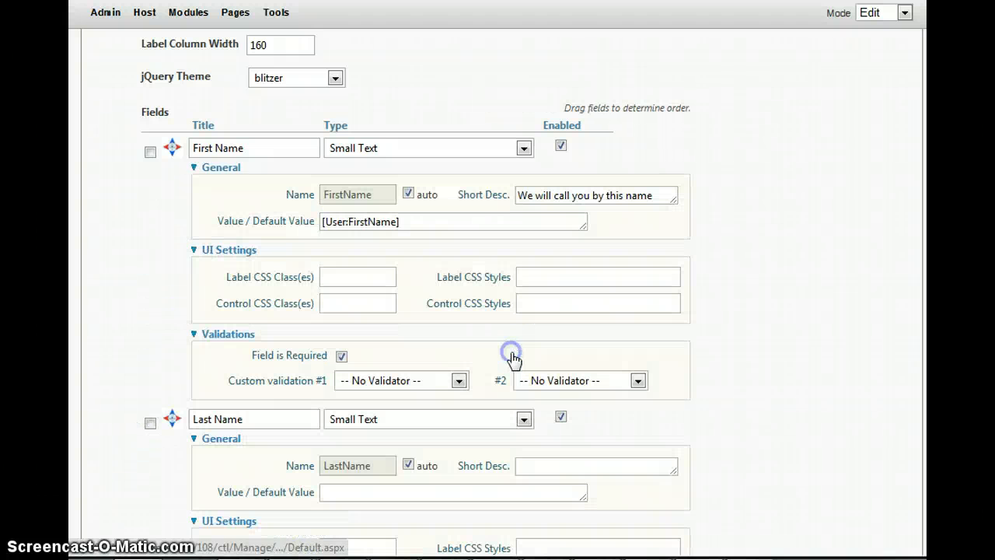
pyautogui.scroll(-10, 431, 214)
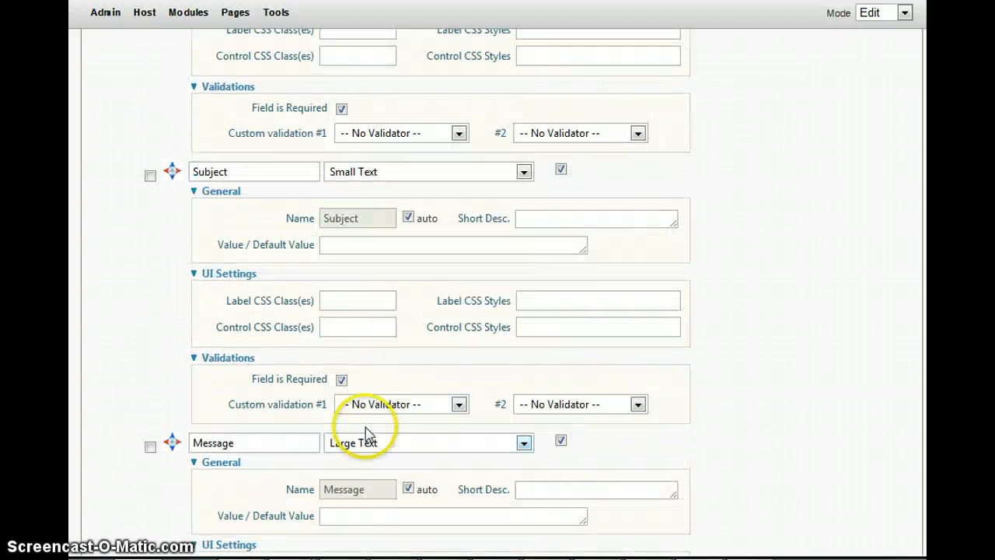
# Set the control CSS styles of the First Name and Last Name fields to "width: 240px;"
pyautogui.scroll(8, 456, 319)
pyautogui.scroll(3, 455, 319)
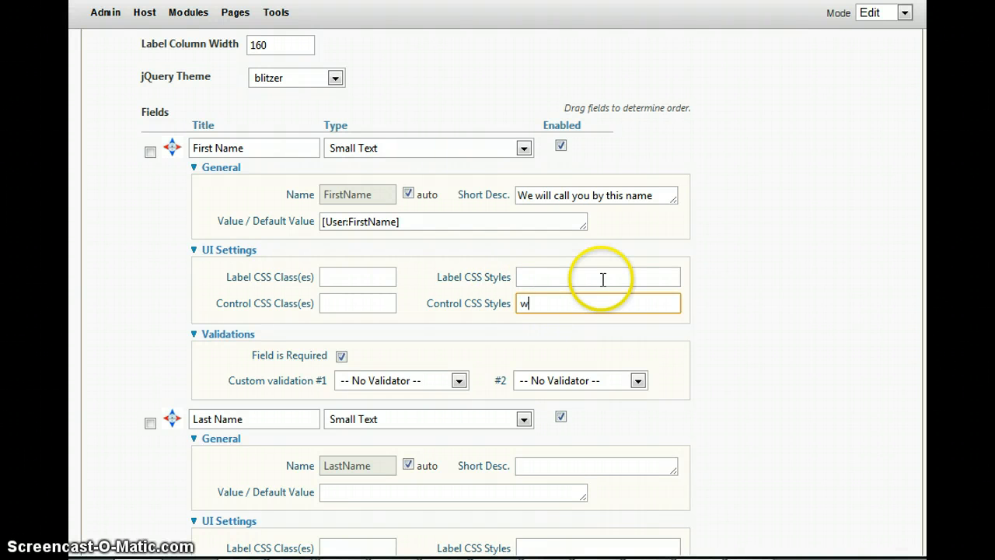
pyautogui.write('idth: 240px;')
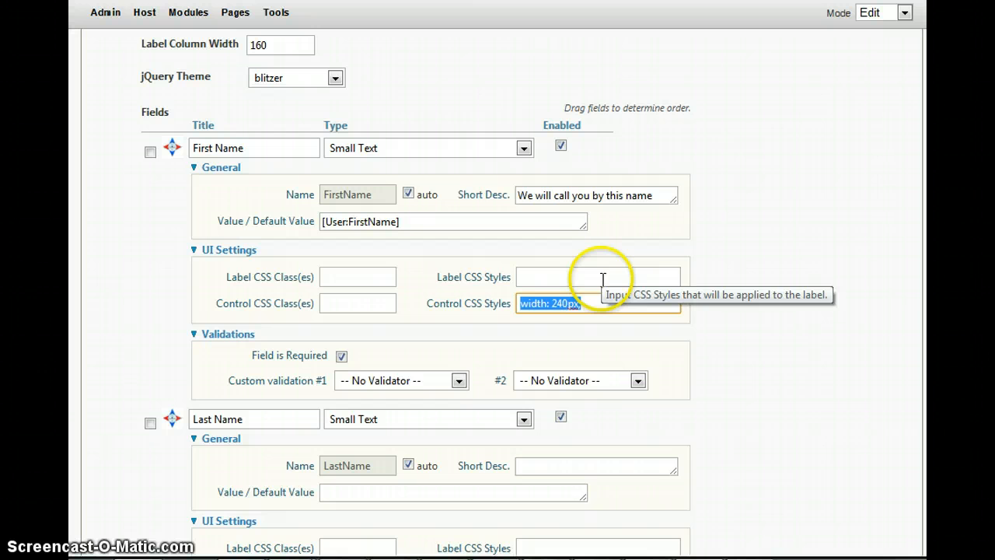
pyautogui.scroll(-3, 600, 356)
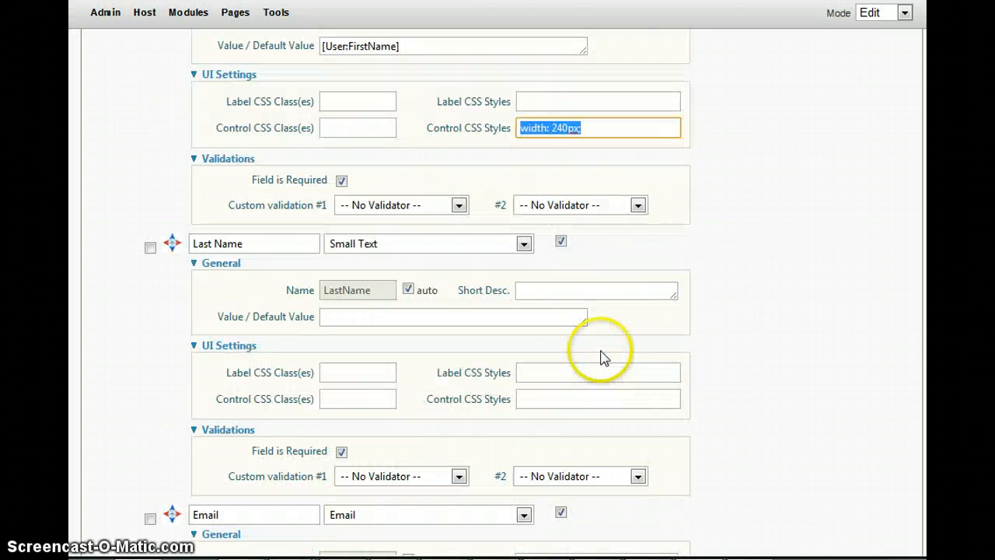
pyautogui.click(561, 399)
pyautogui.write('width: 240px')
# Set the control CSS styles of the Email and Subject fields to "width: 240px;"
pyautogui.scroll(-3, 659, 399)
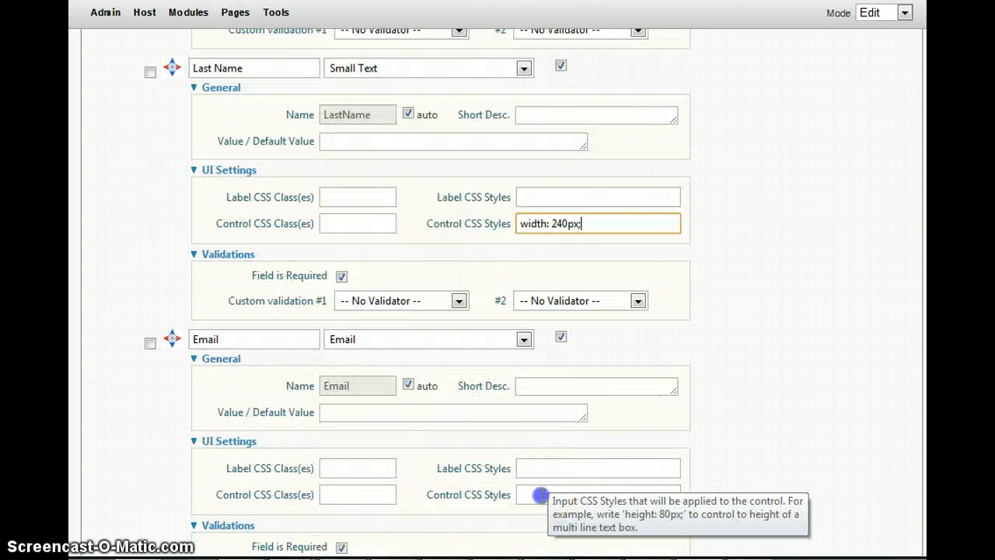
pyautogui.click(540, 495)
pyautogui.write('width: 240px;')
pyautogui.scroll(-6, 699, 451)
pyautogui.click(560, 419)
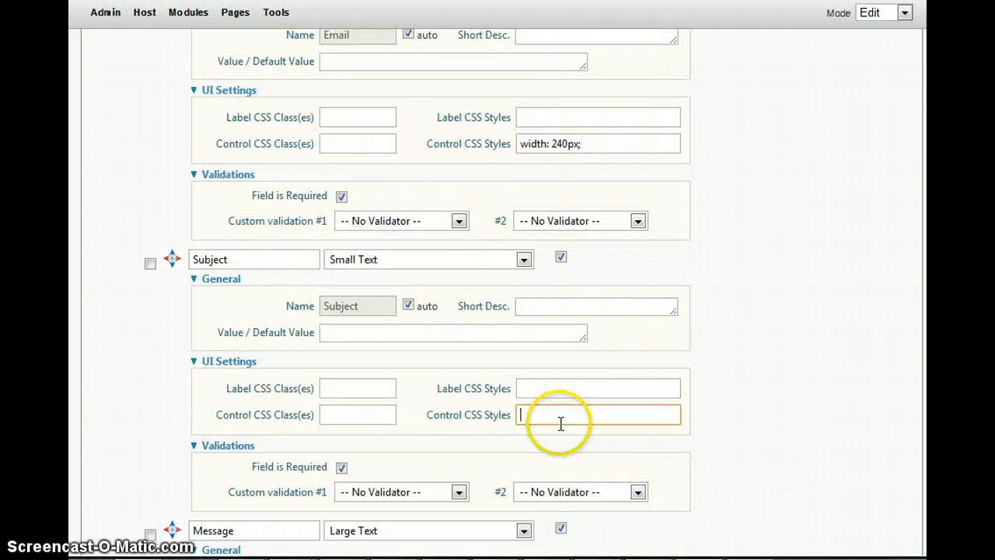
pyautogui.write('width: 240px;')
# Give the Message field's control the CSS style "width: 240px;" plus a height, and save the form
pyautogui.scroll(-5, 621, 420)
pyautogui.click(568, 423)
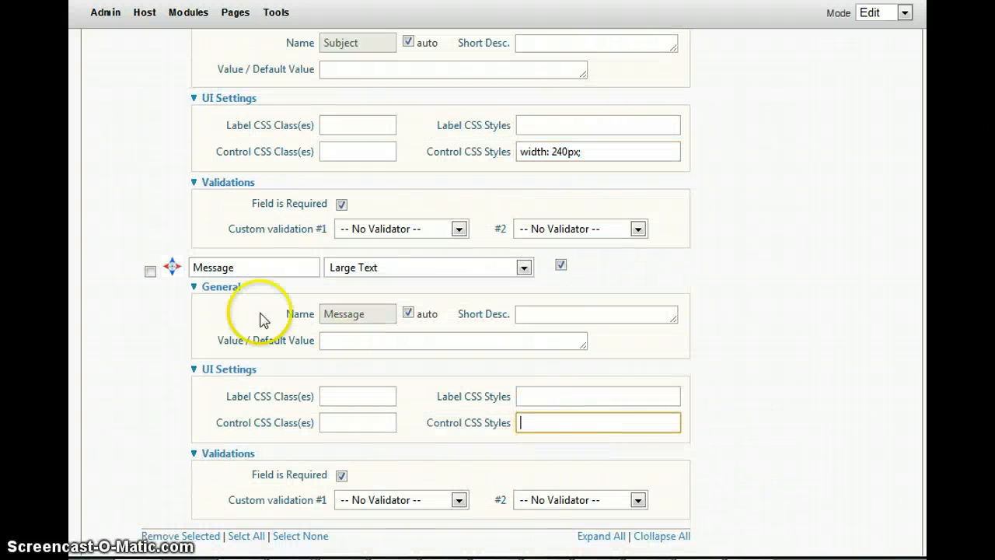
pyautogui.write('width: 240px;')
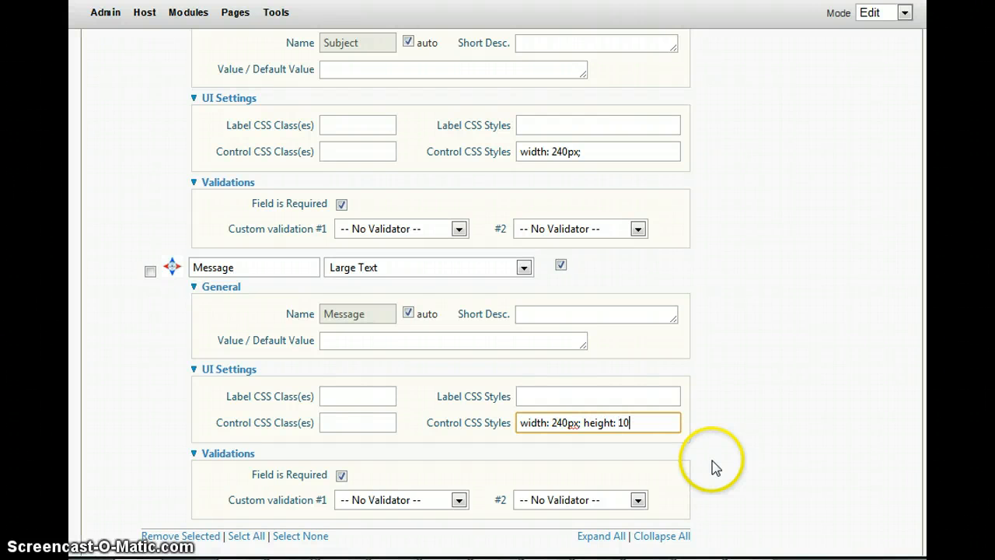
pyautogui.scroll(-6, 715, 468)
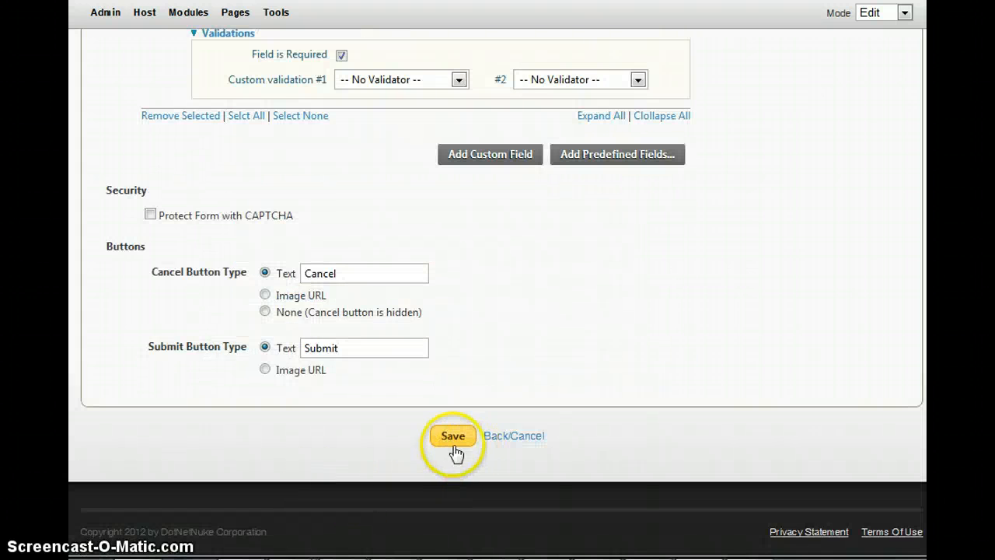
pyautogui.click(454, 447)
# Examine the resized fields and the larger Message box on the rendered form
pyautogui.scroll(-2, 384, 313)
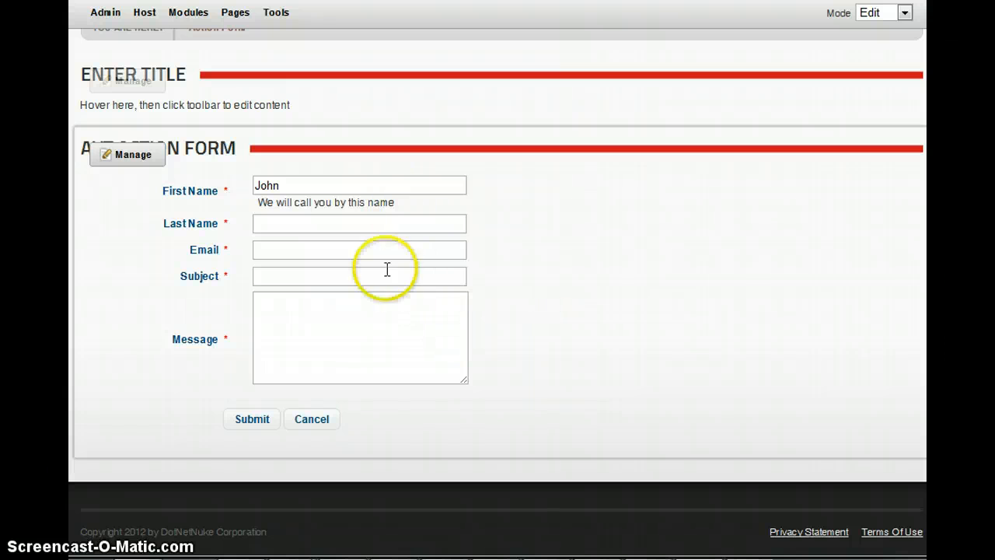
pyautogui.click(297, 347)
pyautogui.click(528, 376)
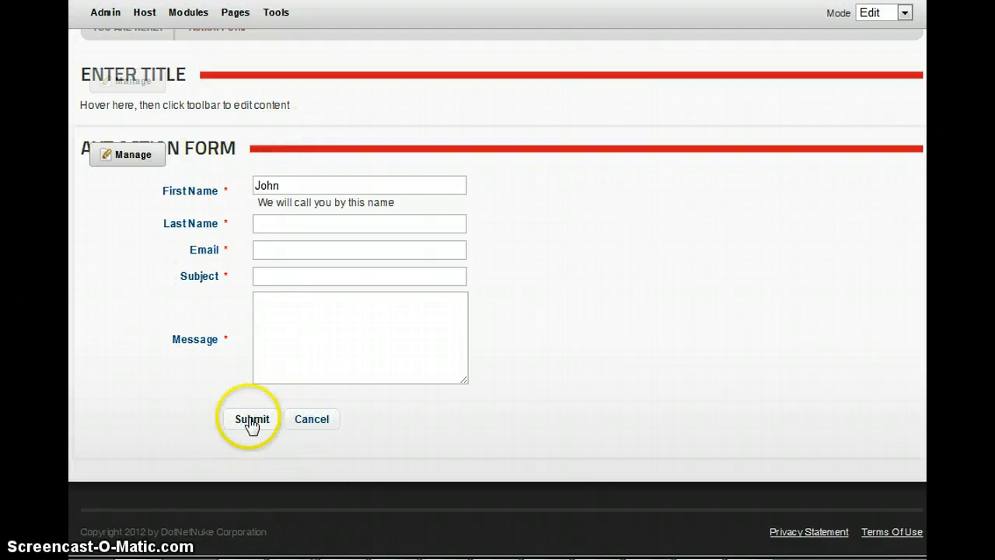
# Change the form's jQuery theme to flick in the Step 2 form definition and save the form
pyautogui.moveTo(118, 157)
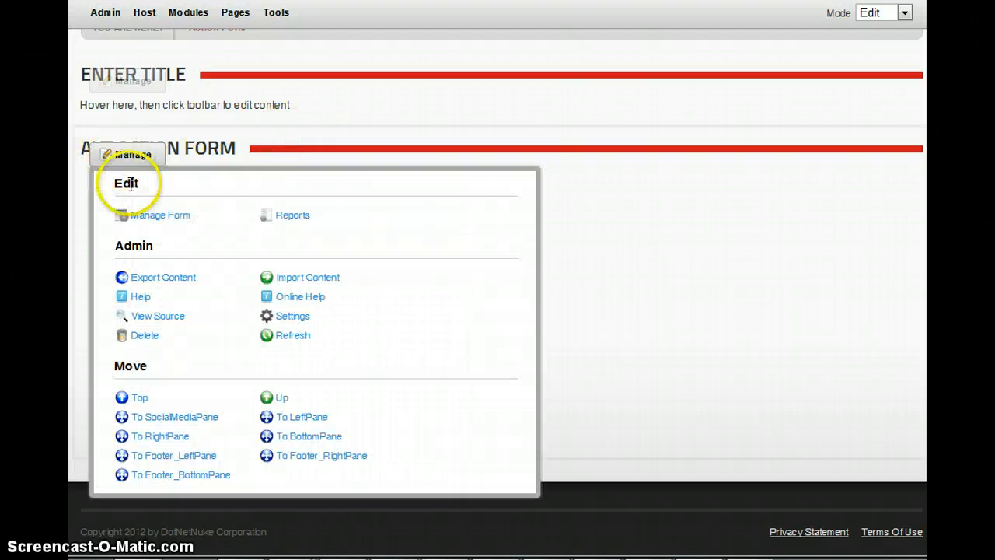
pyautogui.click(144, 219)
pyautogui.scroll(-2, 422, 355)
pyautogui.click(272, 183)
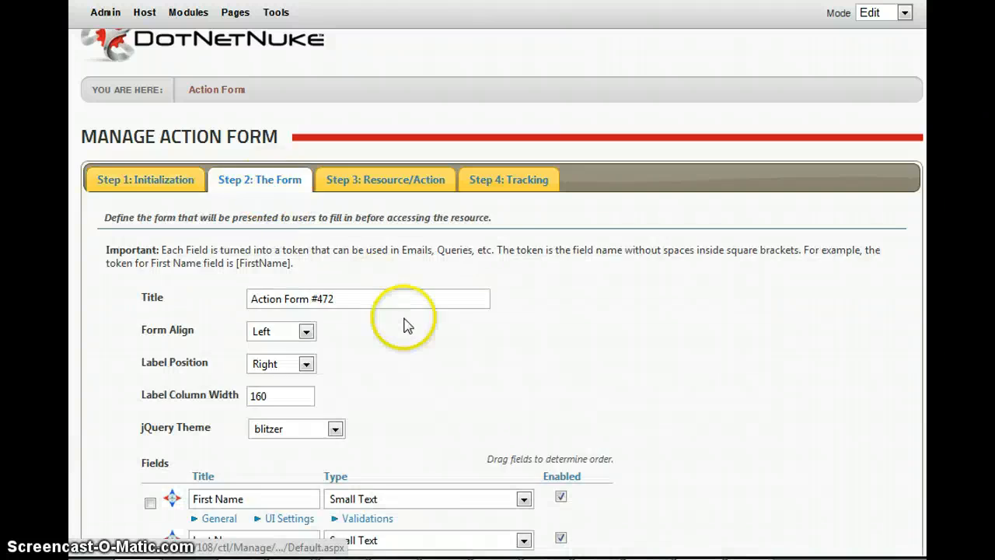
pyautogui.scroll(-3, 405, 325)
pyautogui.click(311, 254)
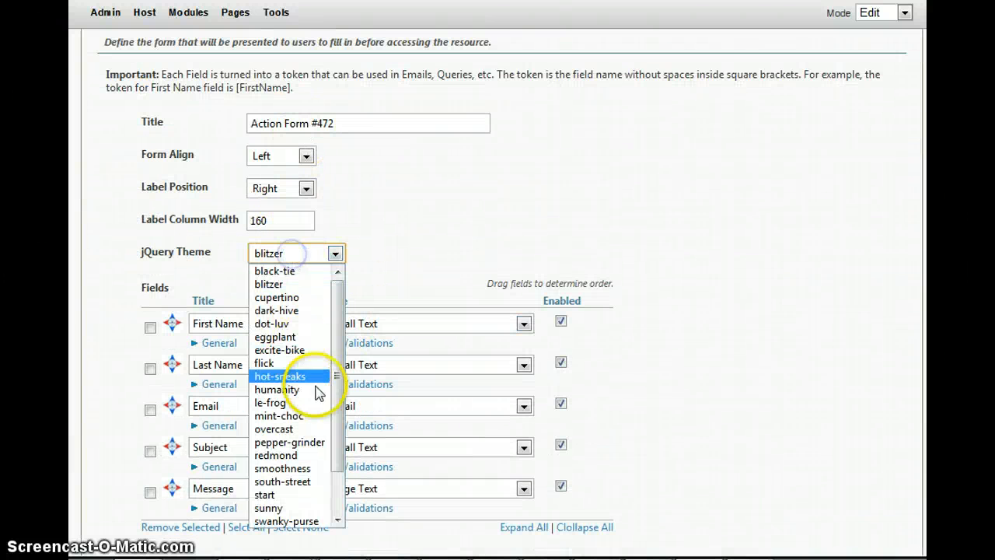
pyautogui.click(306, 367)
pyautogui.scroll(-4, 450, 444)
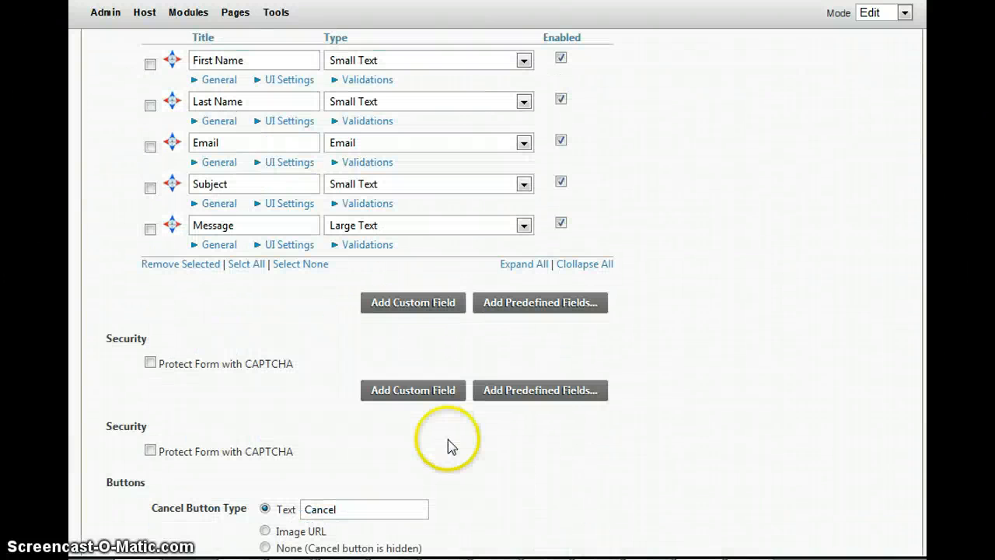
pyautogui.scroll(4, 400, 388)
pyautogui.scroll(-3, 684, 344)
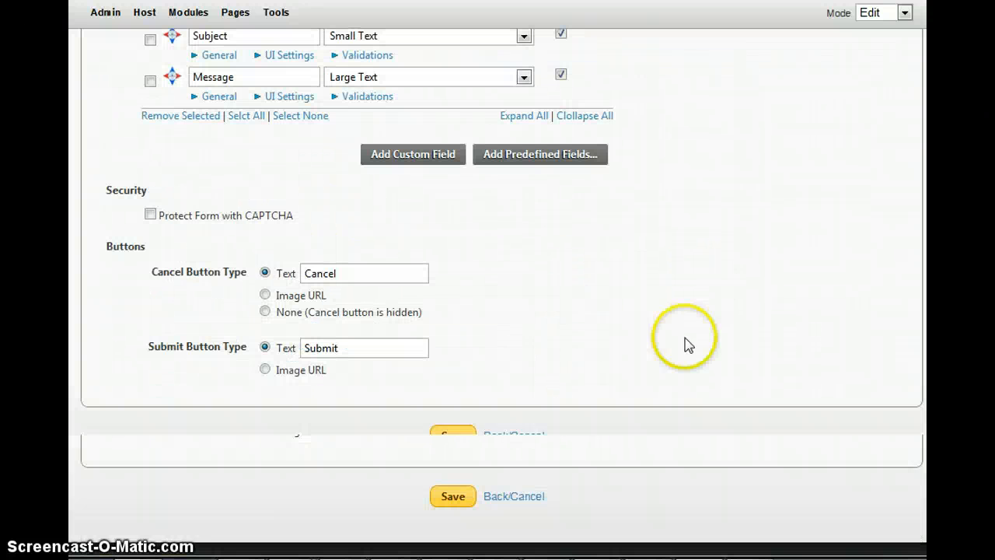
pyautogui.click(445, 439)
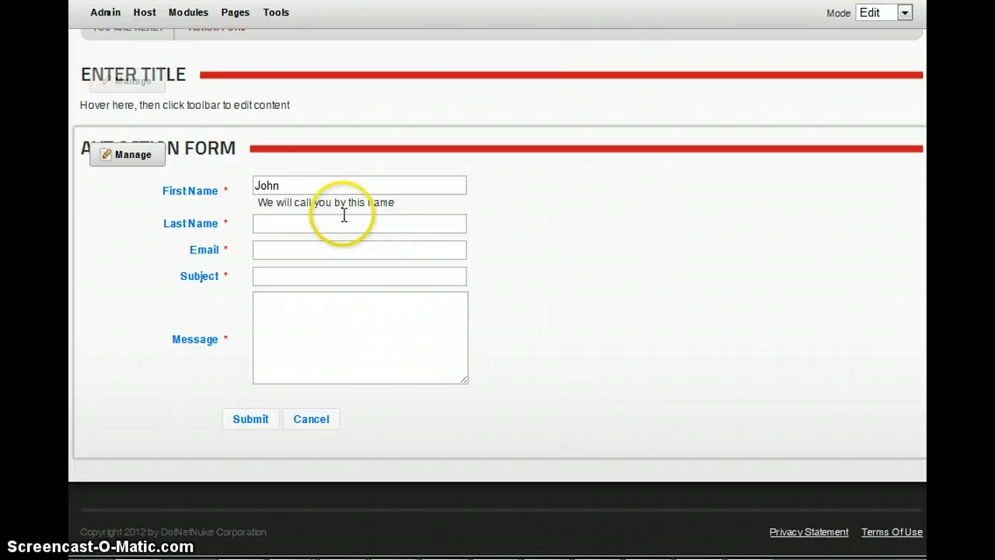
# Open the form's Step 3 Resource/Action settings and examine the link markup in the confirmation message
pyautogui.moveTo(120, 159)
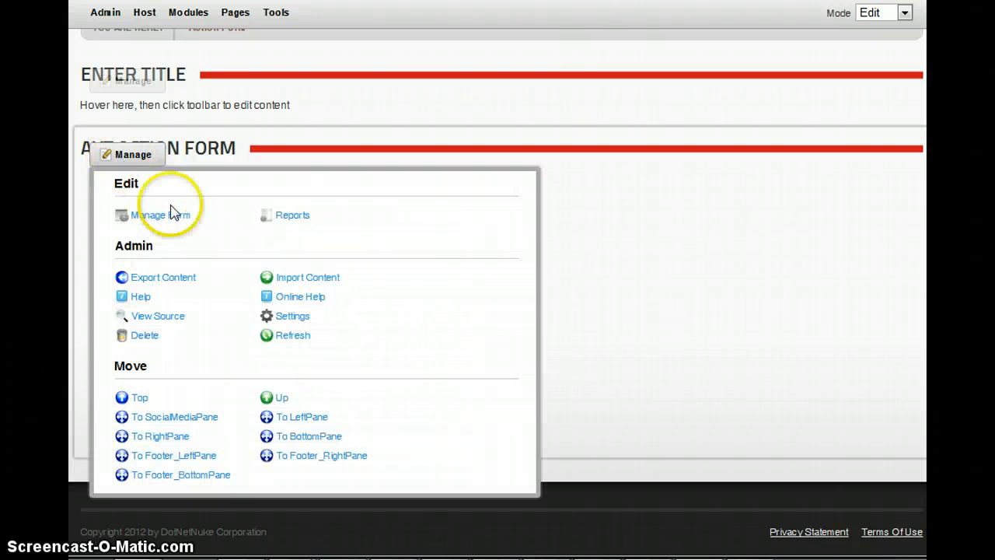
pyautogui.click(202, 222)
pyautogui.scroll(-1, 544, 326)
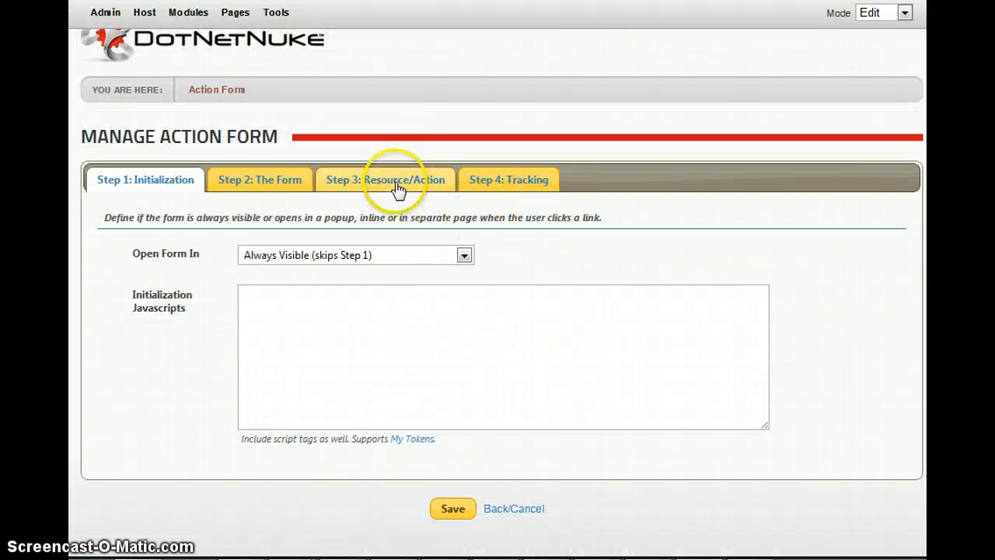
pyautogui.click(373, 179)
pyautogui.scroll(-1, 141, 234)
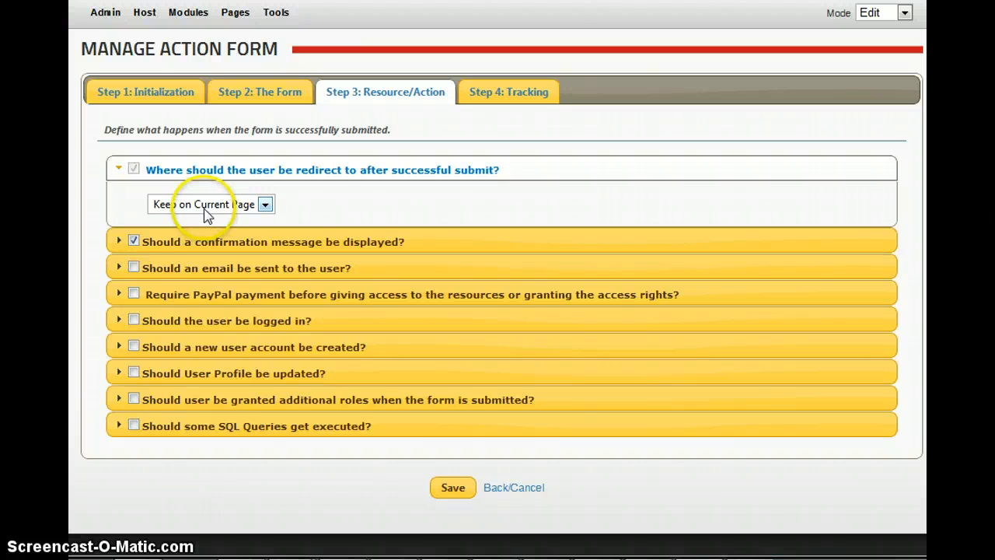
pyautogui.click(221, 244)
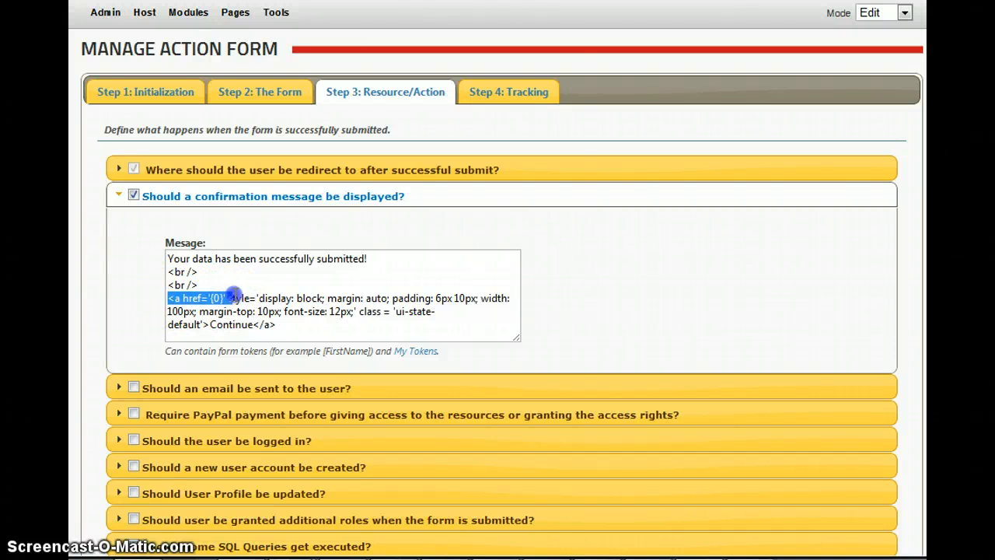
pyautogui.moveTo(232, 295); pyautogui.dragTo(283, 329)
pyautogui.click(298, 325)
# Set the redirect after a successful submit to the About Us page on this portal
pyautogui.click(233, 168)
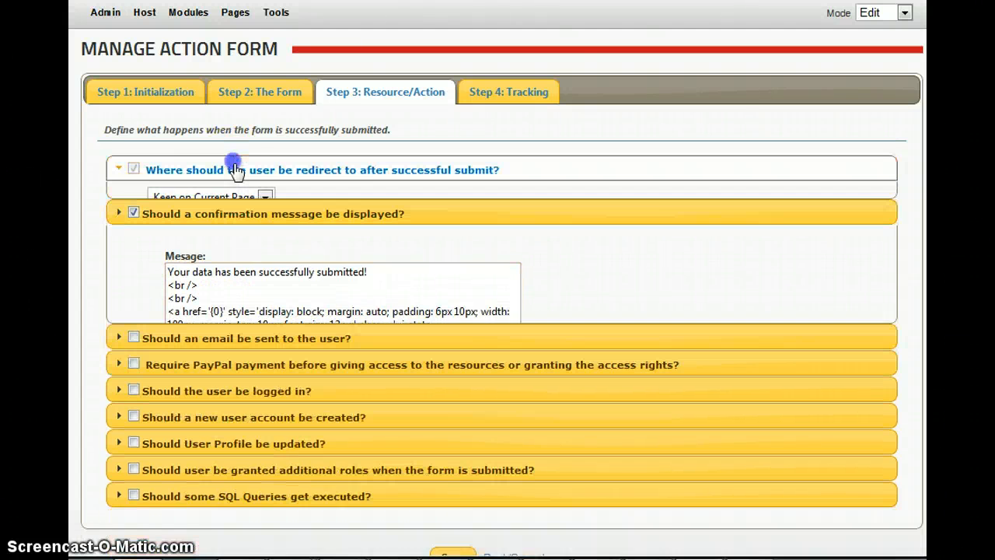
pyautogui.click(213, 205)
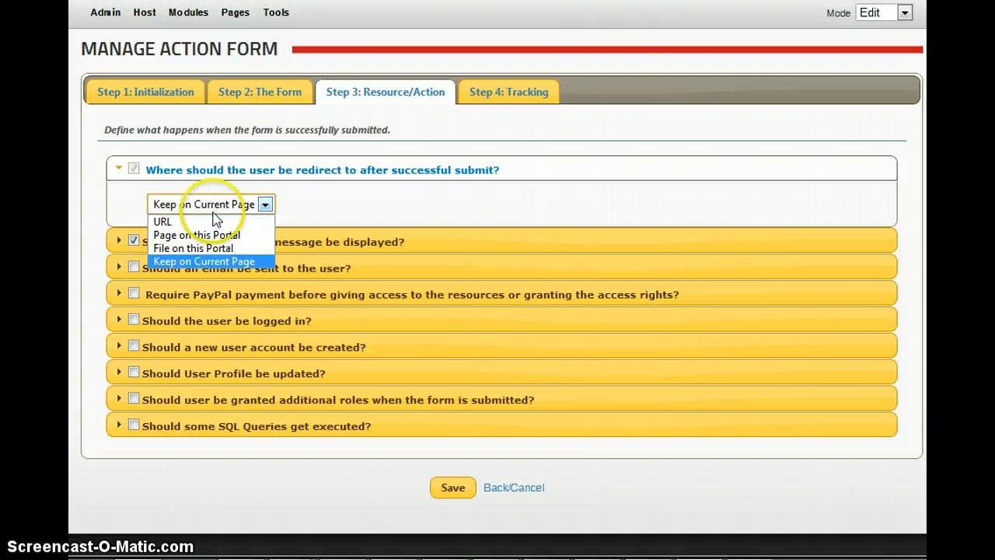
pyautogui.click(204, 235)
pyautogui.click(351, 205)
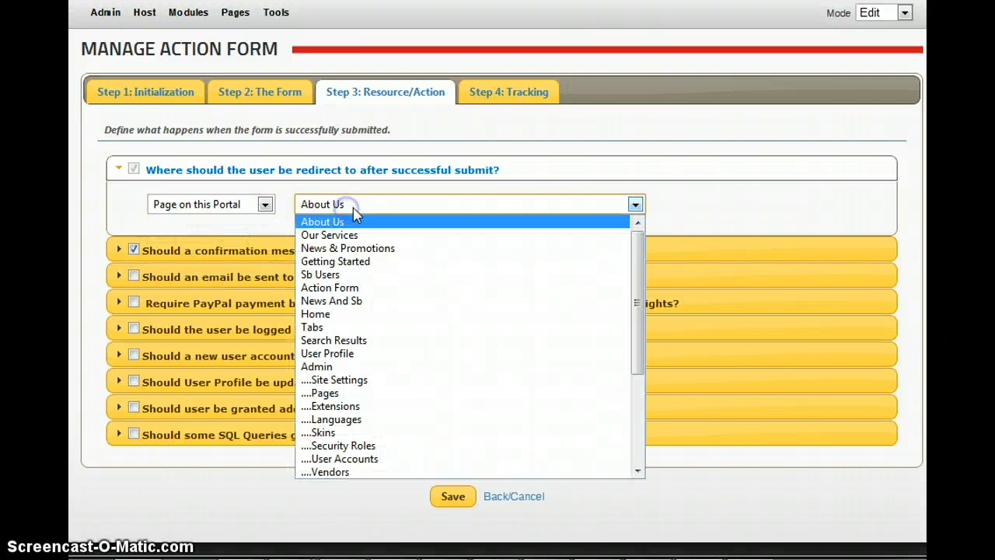
pyautogui.click(352, 222)
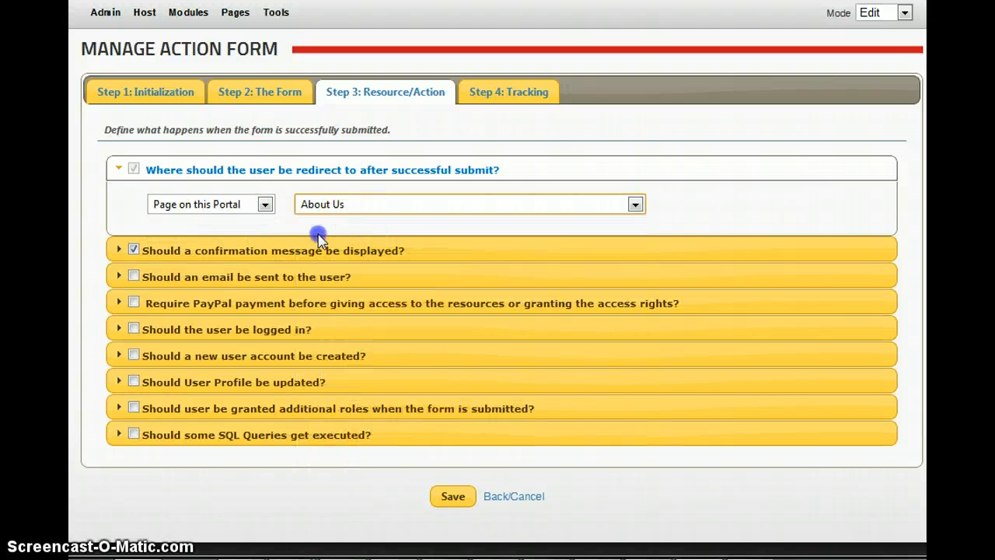
# Replace the confirmation message's opening line with "Thank you for your message!", keeping the Continue link, and save the form
pyautogui.click(241, 251)
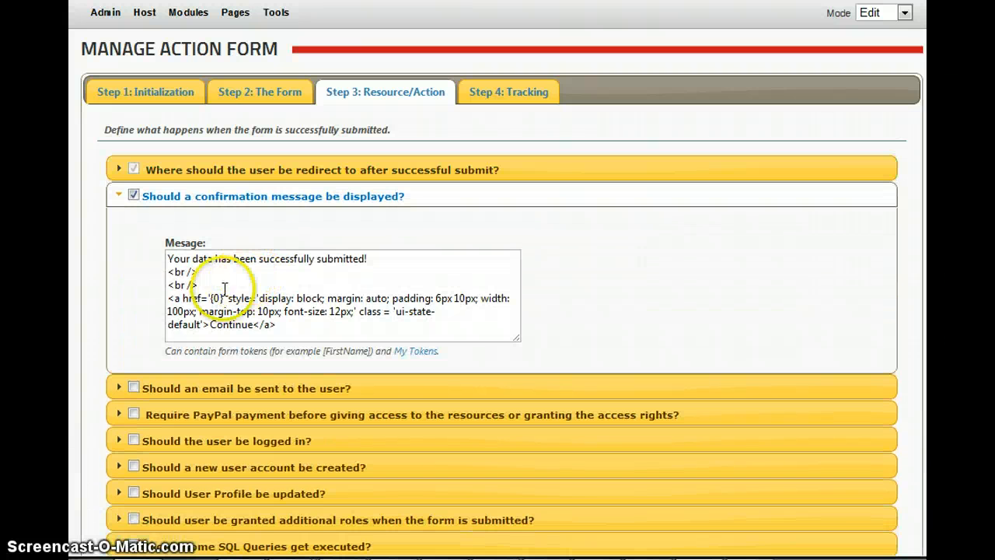
pyautogui.moveTo(167, 295); pyautogui.dragTo(285, 320)
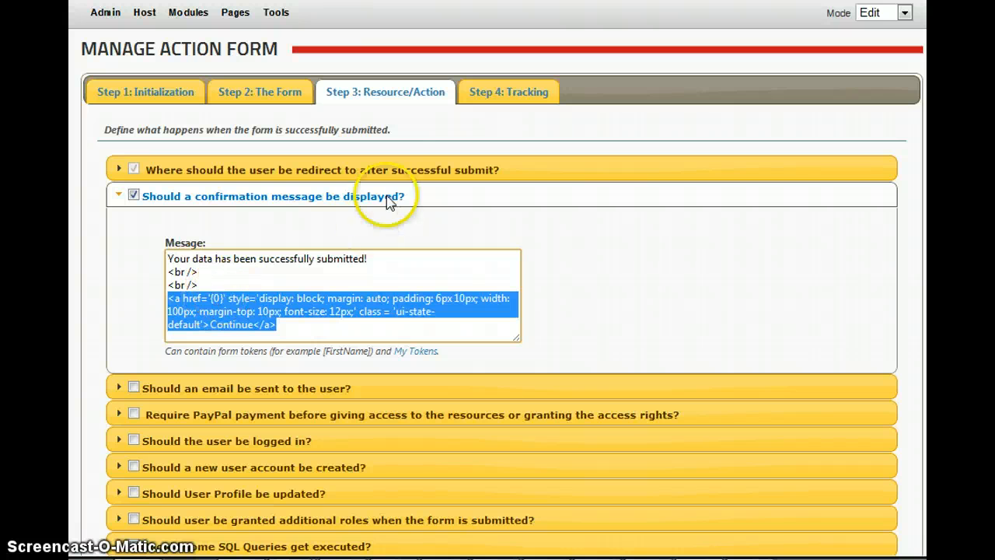
pyautogui.click(570, 290)
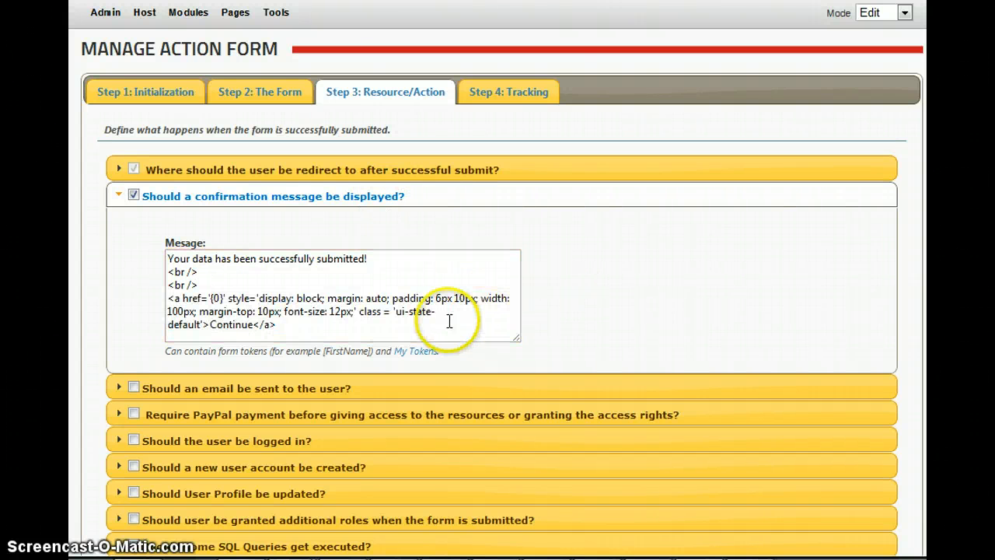
pyautogui.click(456, 266)
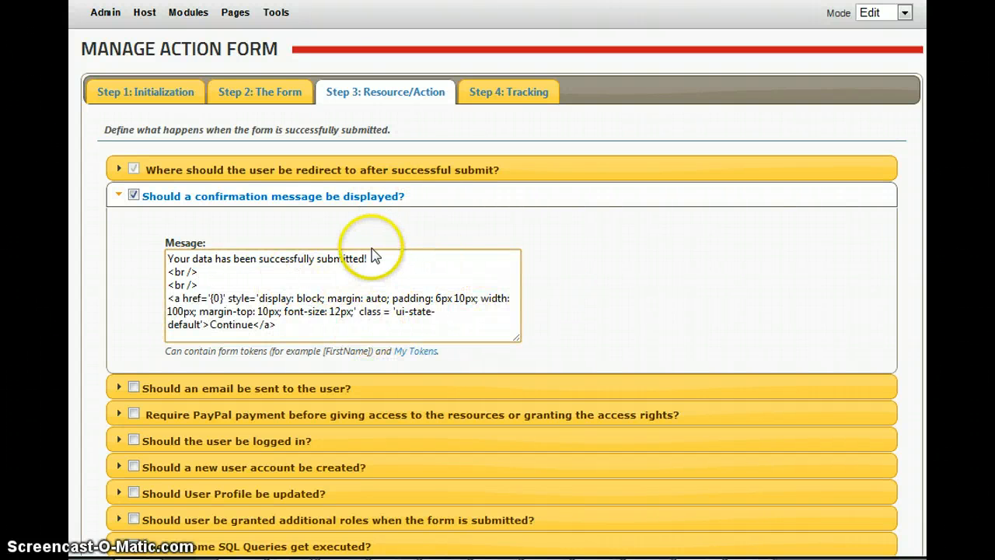
pyautogui.moveTo(391, 258); pyautogui.dragTo(152, 247)
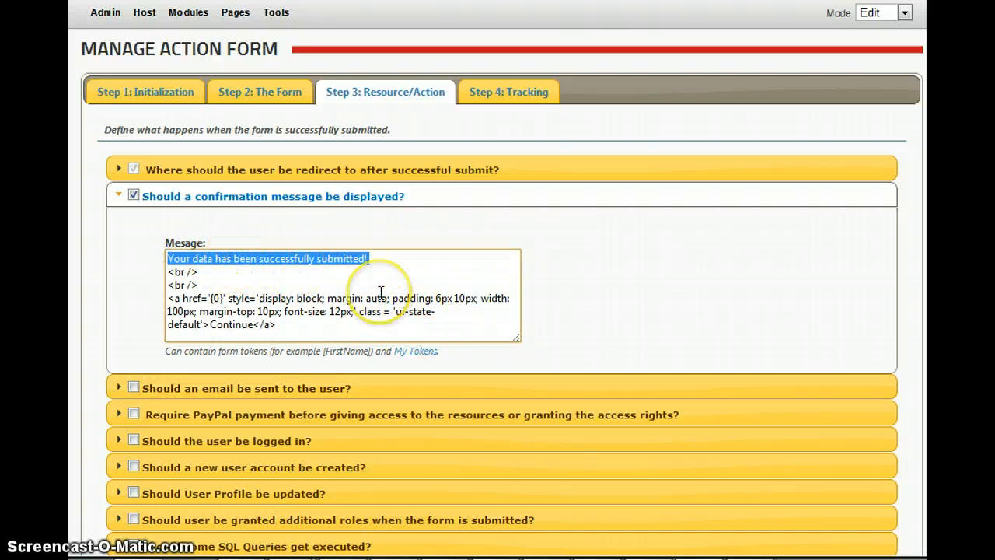
pyautogui.write('Thank you for your message!')
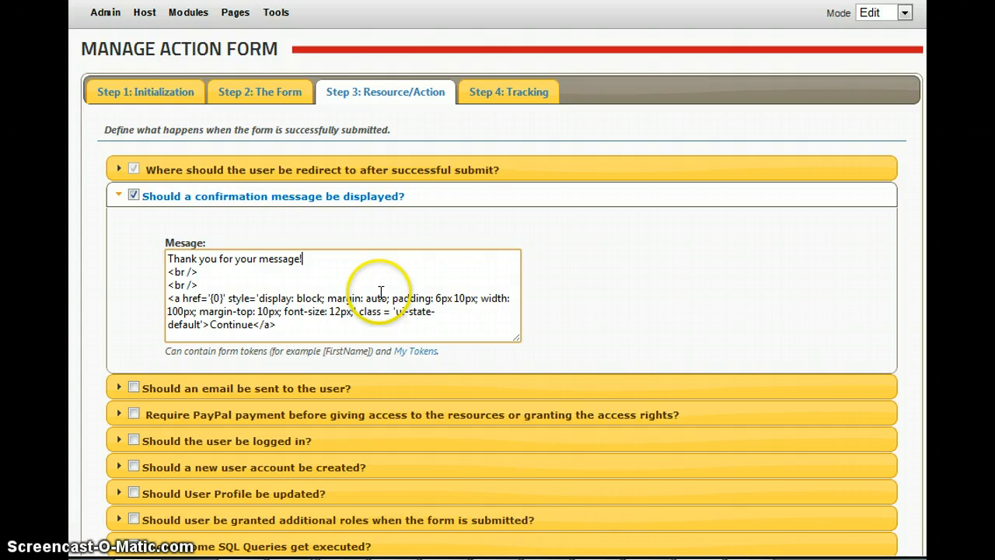
pyautogui.scroll(-3, 381, 292)
pyautogui.click(452, 435)
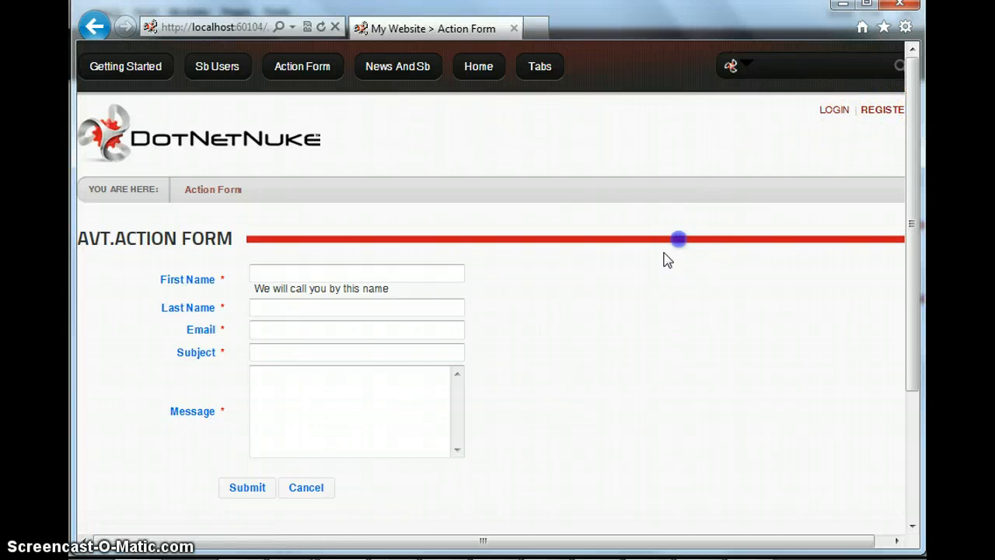
# In the logged-out browser window, submit the form with a first name, last name, email, the subject "Hello" and a short message
pyautogui.click(262, 269)
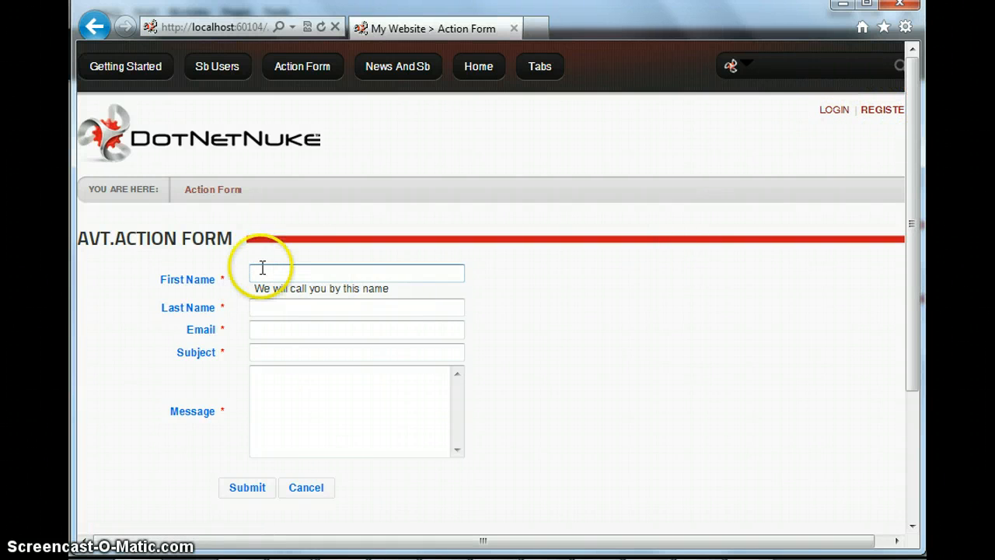
pyautogui.scroll(-1, 542, 370)
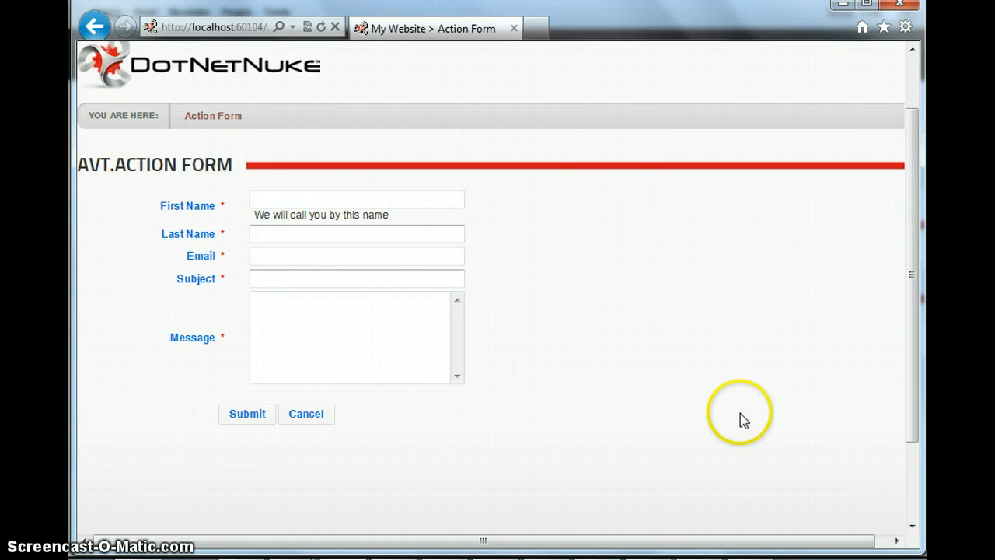
pyautogui.scroll(1, 544, 404)
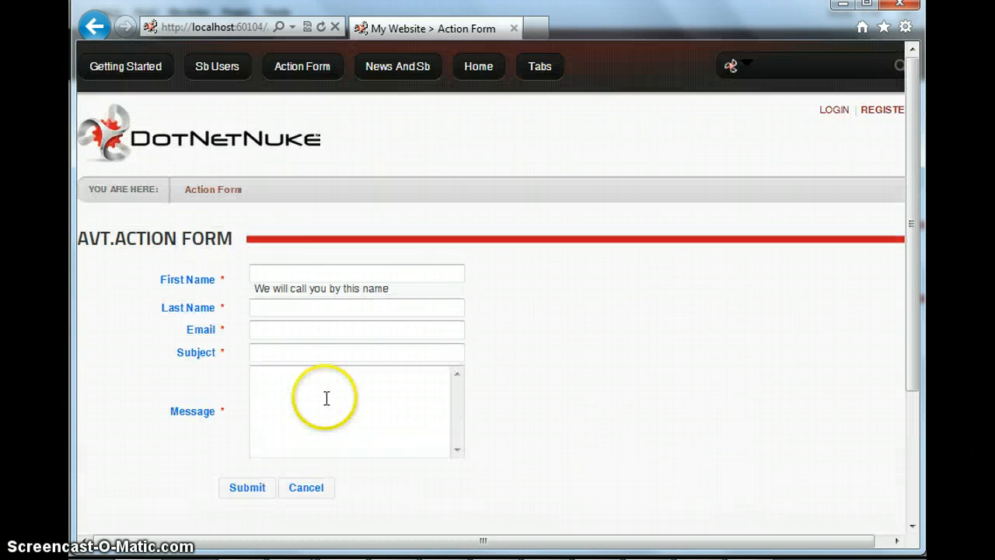
pyautogui.click(300, 276)
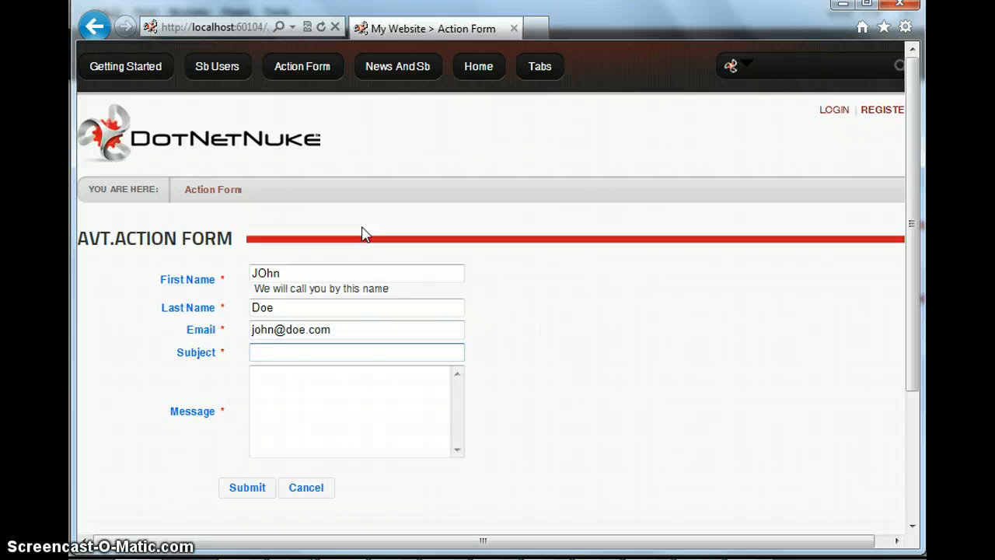
pyautogui.write('o')
pyautogui.press('Tab')
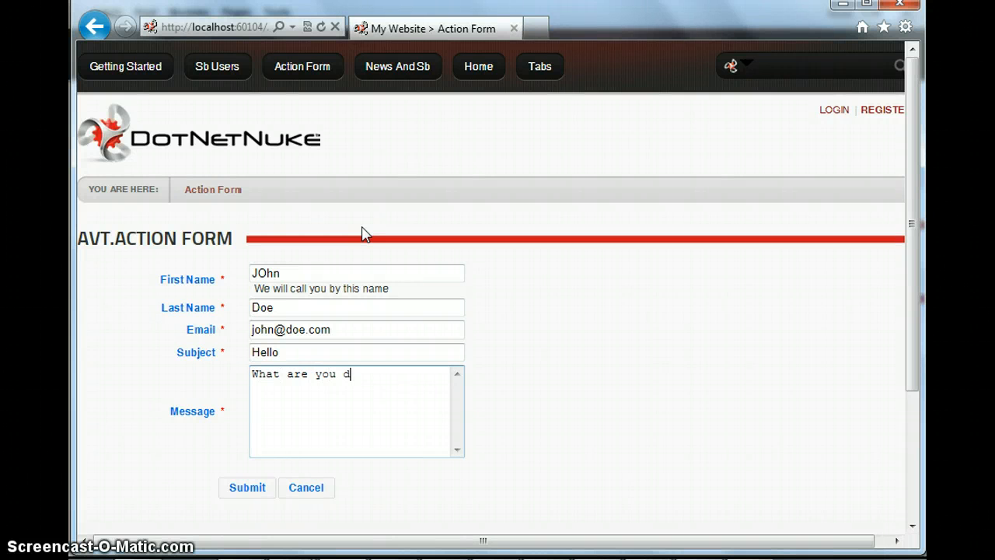
pyautogui.click(247, 488)
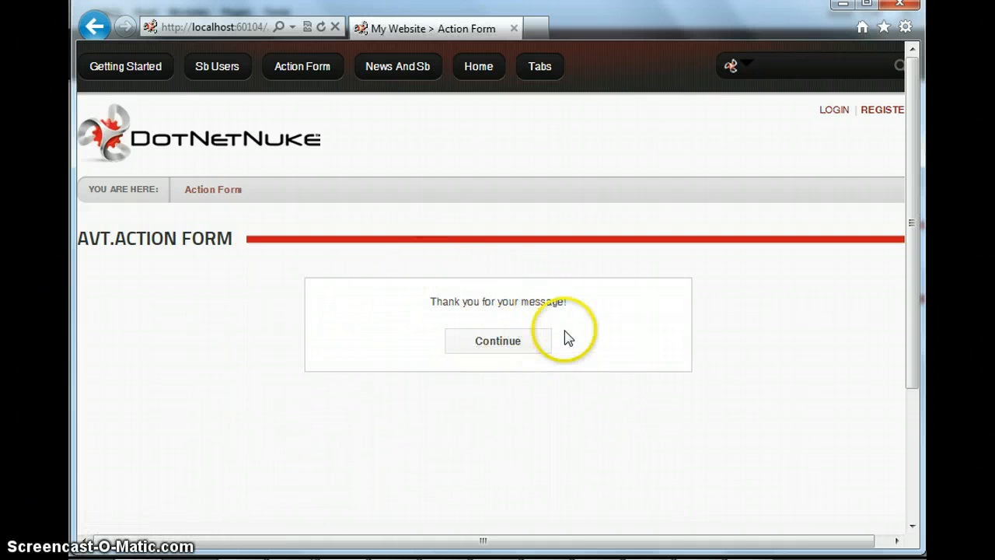
pyautogui.moveTo(428, 309); pyautogui.dragTo(585, 309)
pyautogui.click(585, 309)
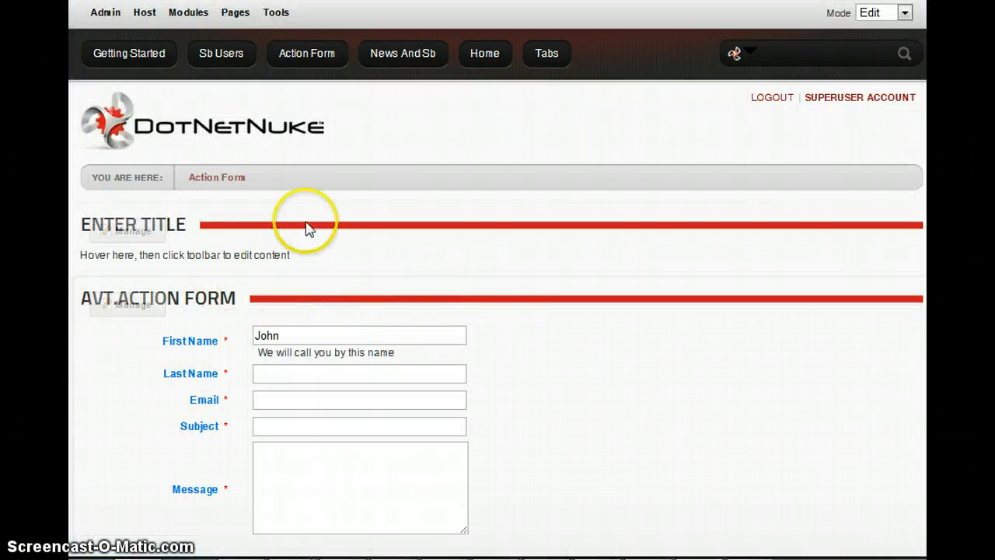
# Reopen the Step 3 Resource/Action settings and compare the confirmation message and redirect options with the visitor's confirmation page
pyautogui.moveTo(121, 311)
pyautogui.click(162, 367)
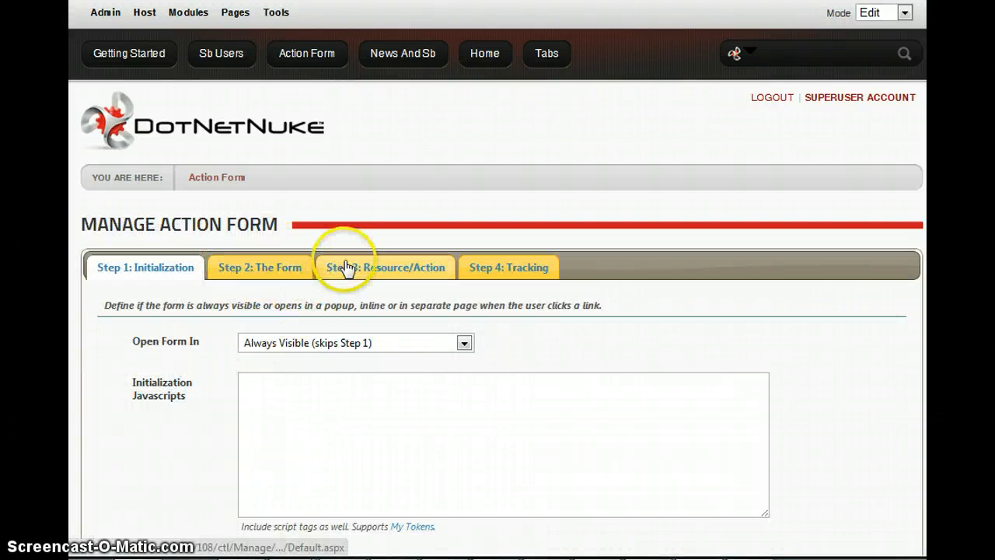
pyautogui.click(350, 264)
pyautogui.scroll(-1, 354, 311)
pyautogui.click(207, 338)
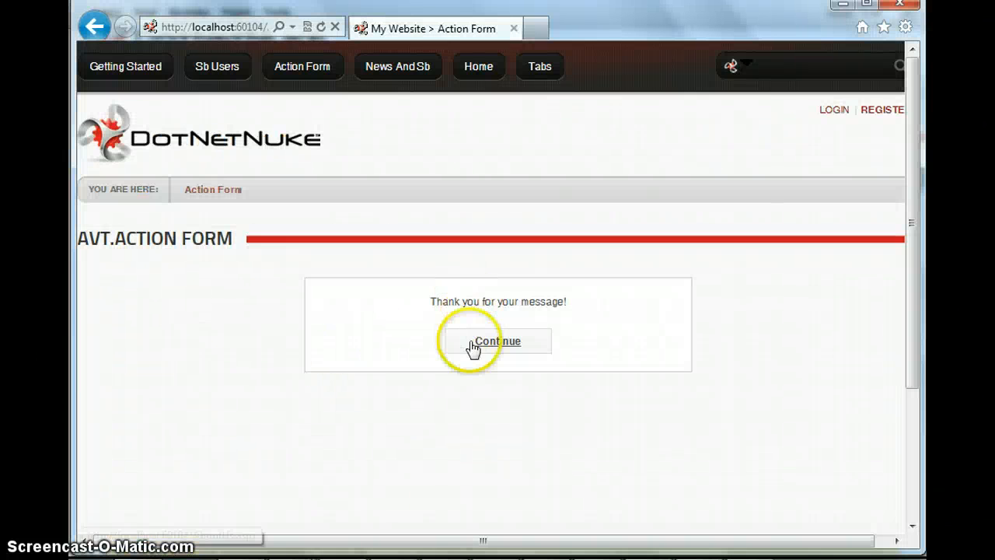
pyautogui.hotkey('alt', 'Tab')
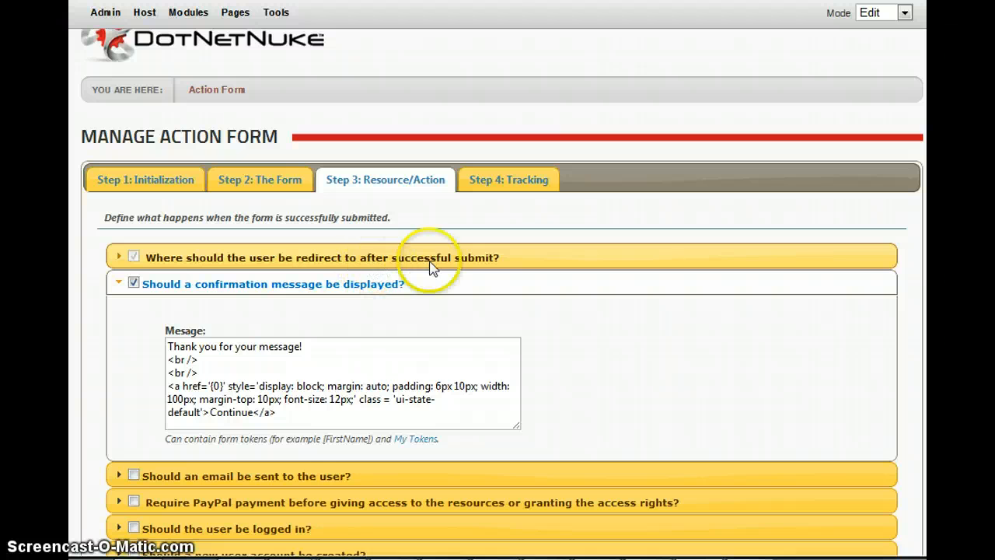
pyautogui.click(492, 262)
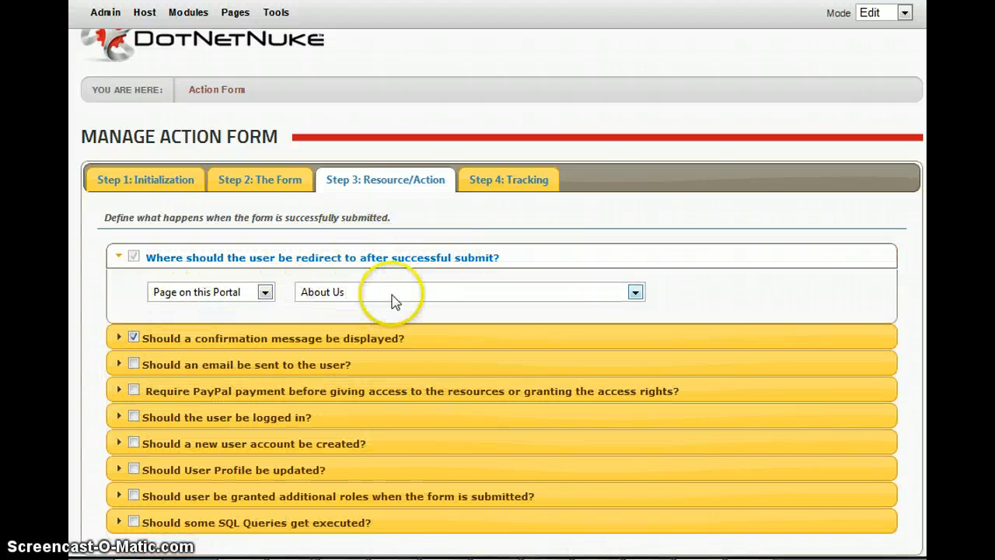
# Continue from the confirmation in the logged-out browser to test the redirect, and return to the Action Form page
pyautogui.hotkey('alt', 'Tab')
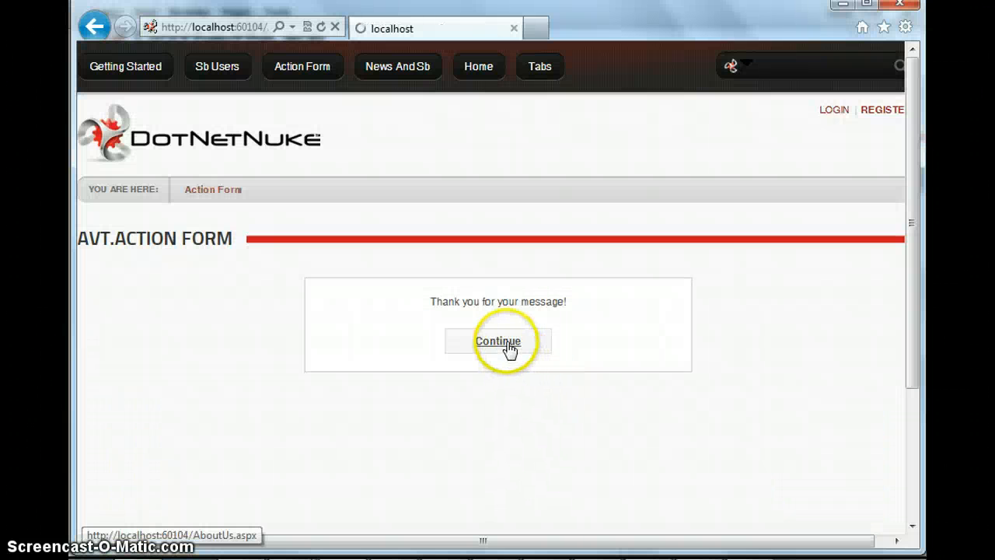
pyautogui.click(502, 342)
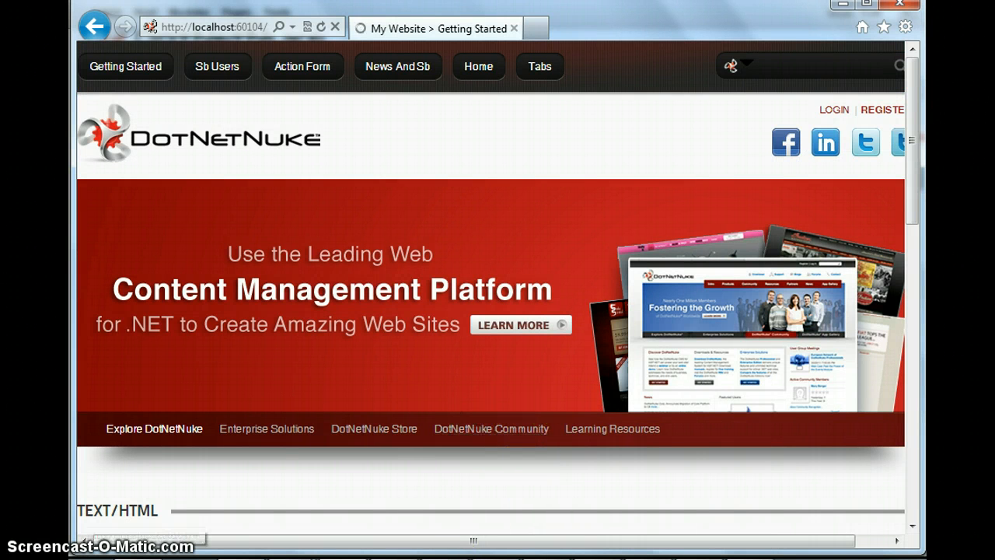
pyautogui.click(302, 77)
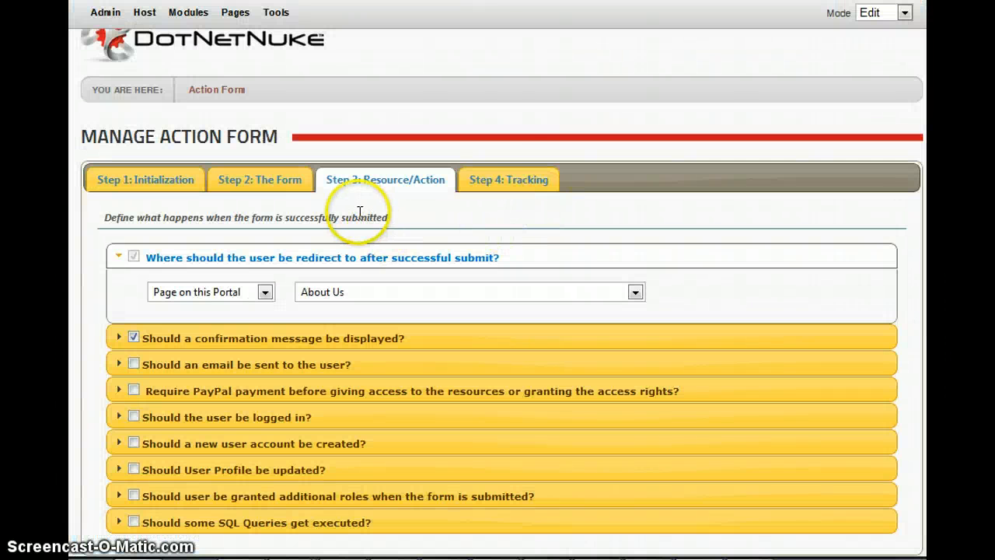
# Review the Step 4 tracking options and the Step 3 actions for profile updates, additional roles and SQL queries
pyautogui.click(528, 180)
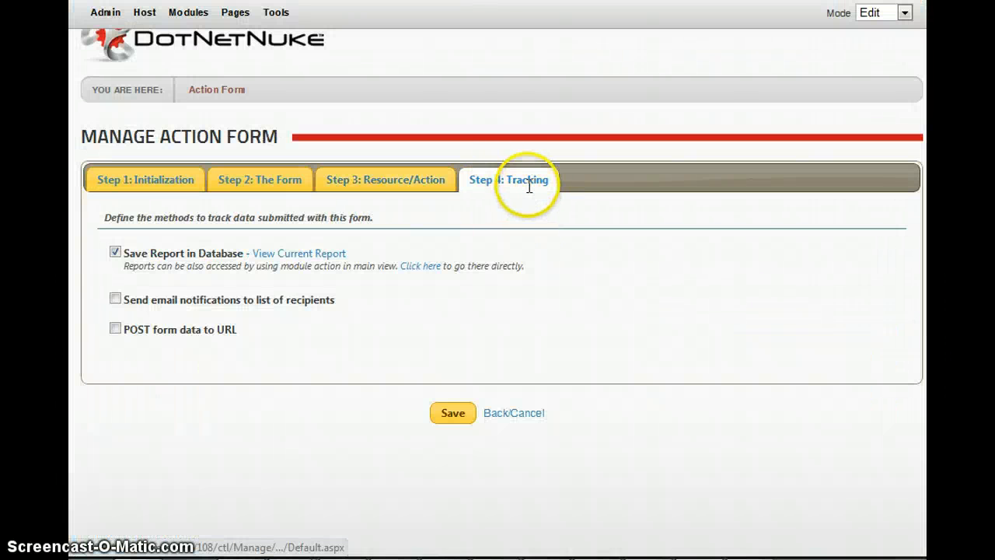
pyautogui.click(401, 193)
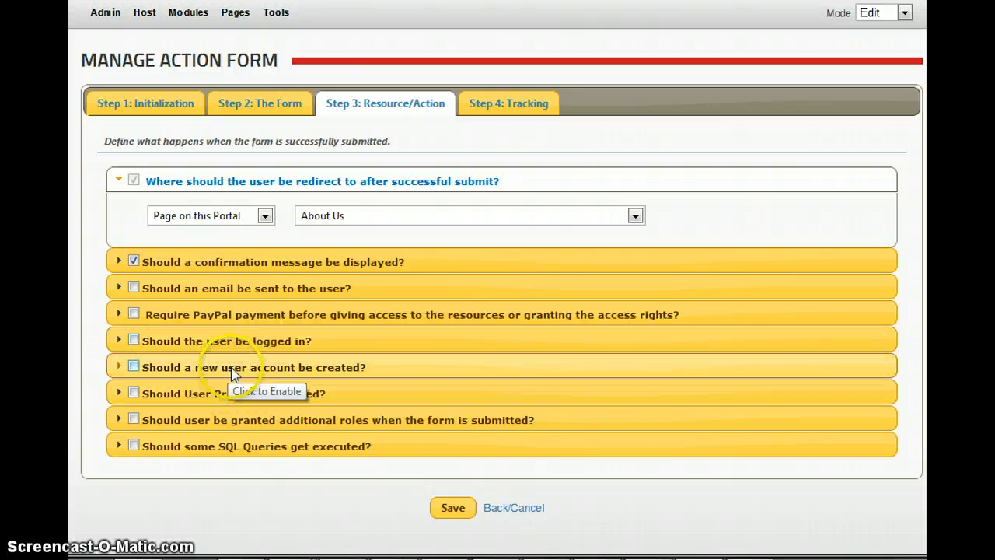
pyautogui.click(321, 394)
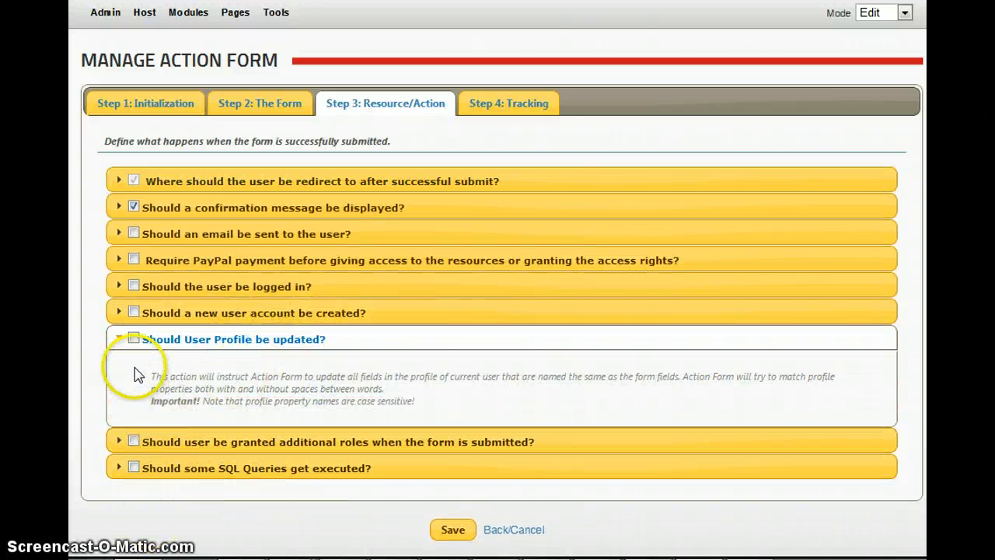
pyautogui.click(562, 448)
pyautogui.scroll(-1, 509, 428)
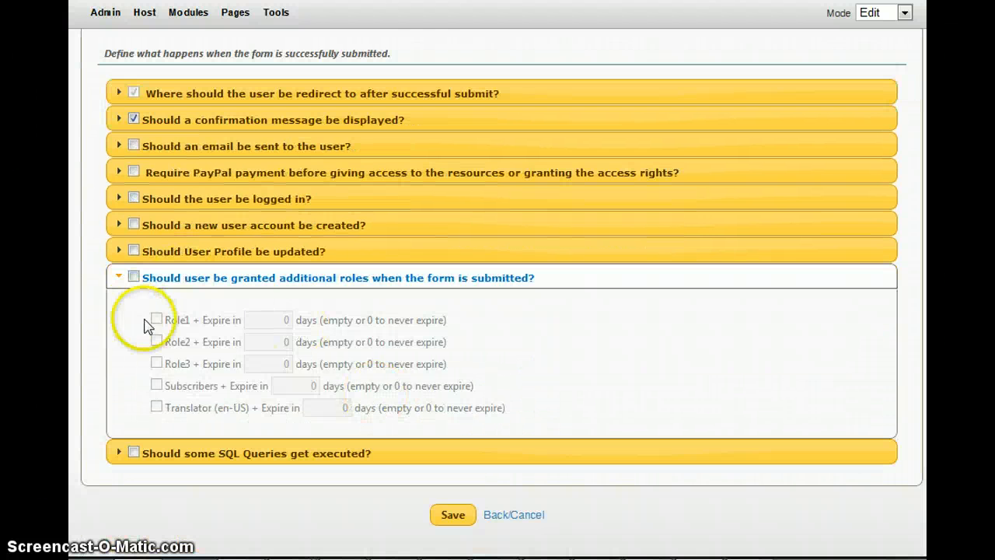
pyautogui.click(274, 454)
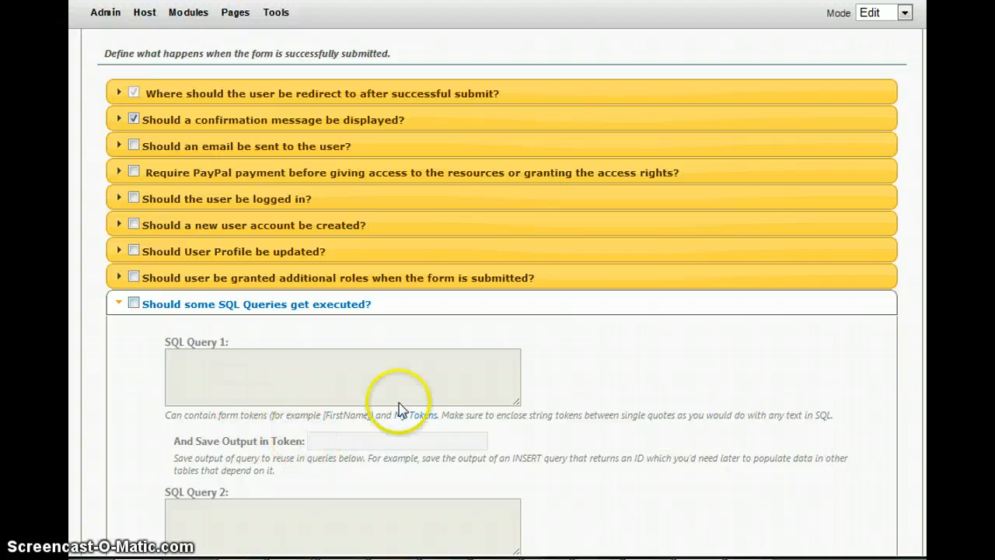
pyautogui.scroll(-1, 397, 408)
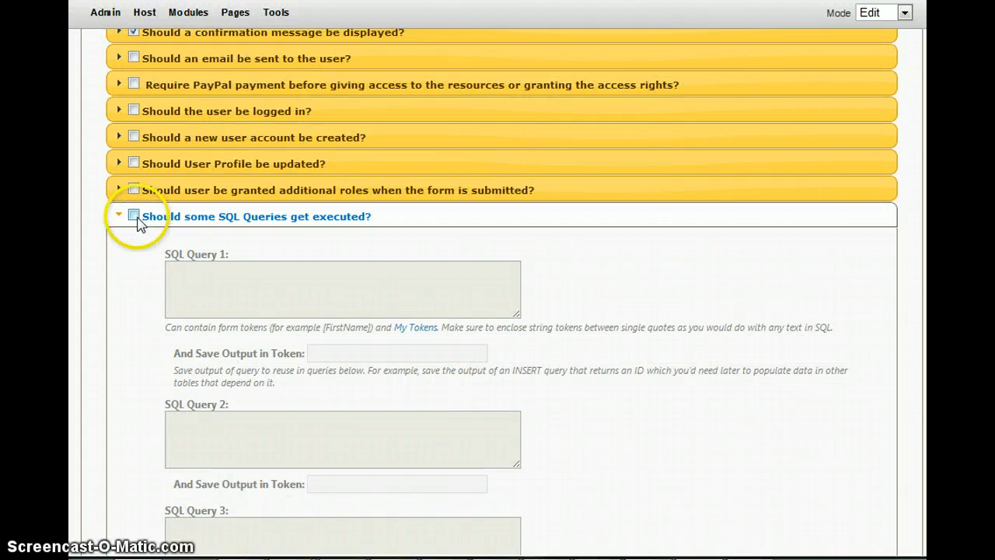
# Enable the execution of SQL queries when the form is submitted and activate the SQL Query 1 field
pyautogui.click(134, 216)
pyautogui.click(134, 217)
pyautogui.click(133, 216)
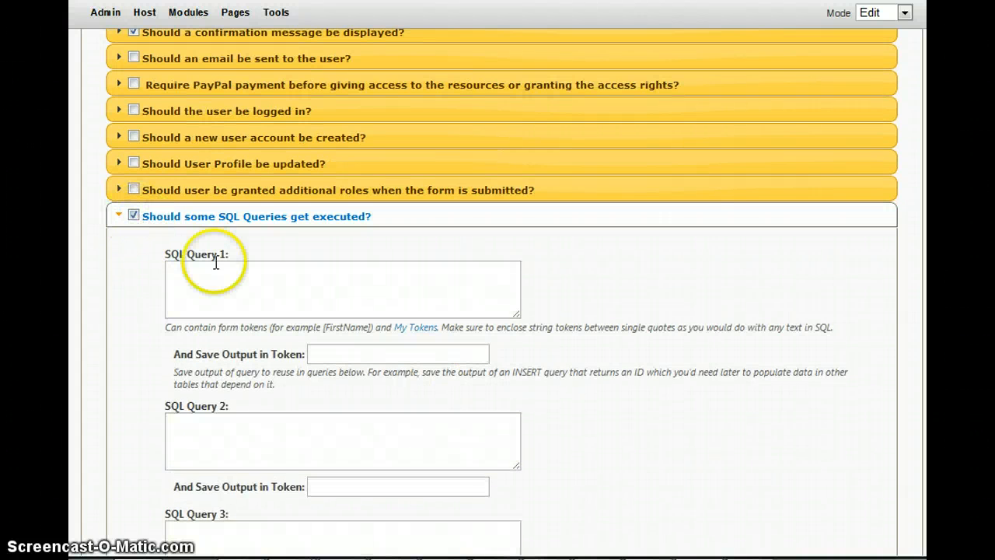
pyautogui.click(253, 286)
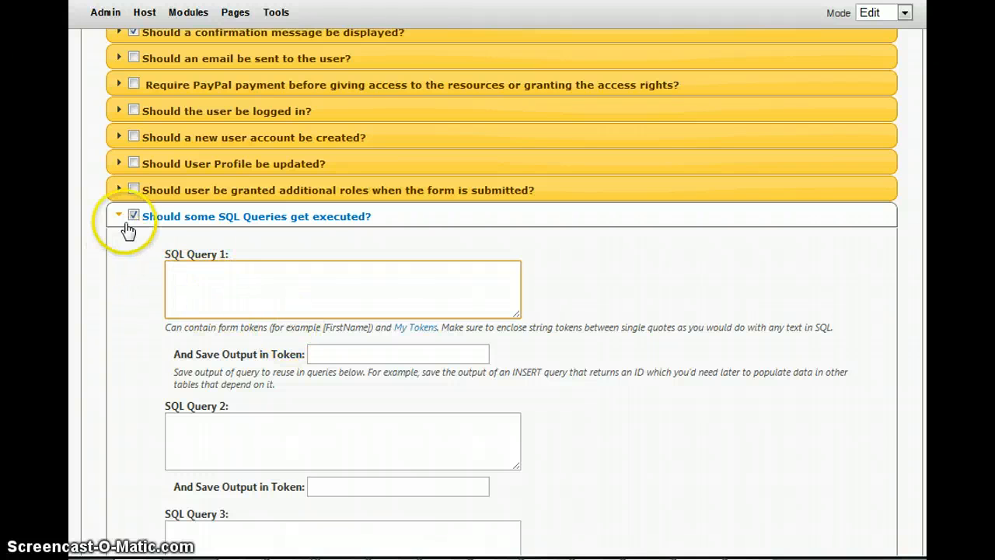
# Enable email notifications to a list of recipients in the Step 4 tracking settings and review the recipient, subject and body fields
pyautogui.scroll(3, 128, 225)
pyautogui.click(523, 198)
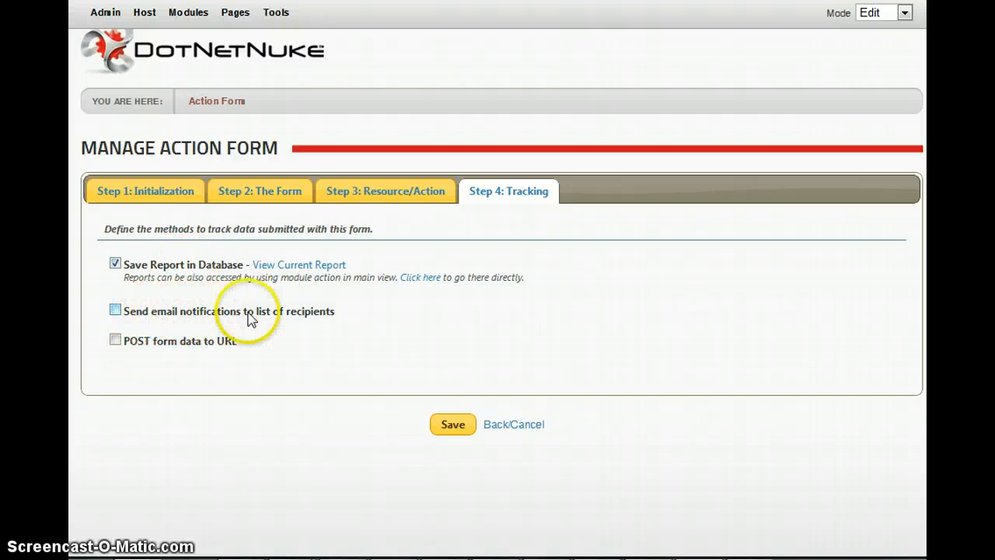
pyautogui.click(296, 314)
pyautogui.scroll(-6, 296, 314)
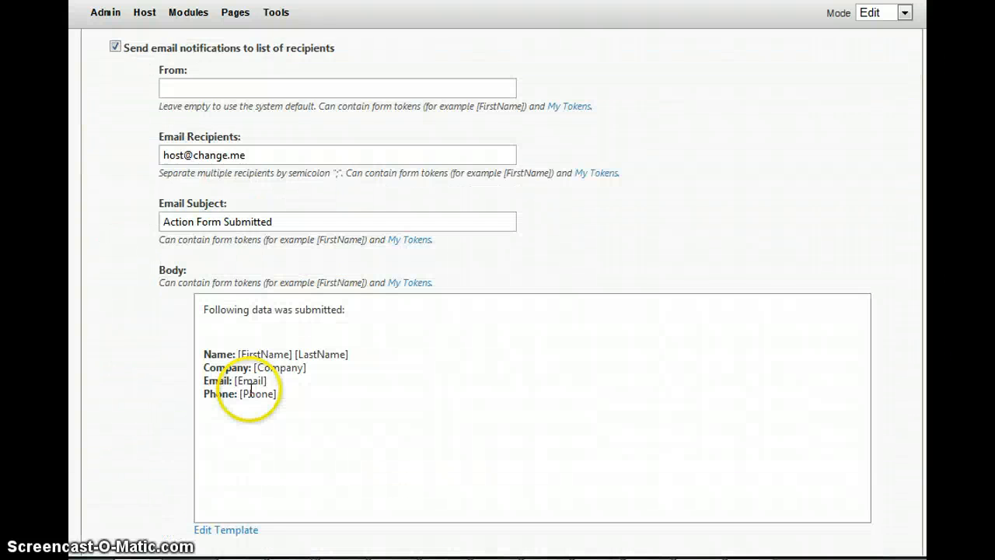
pyautogui.scroll(7, 189, 364)
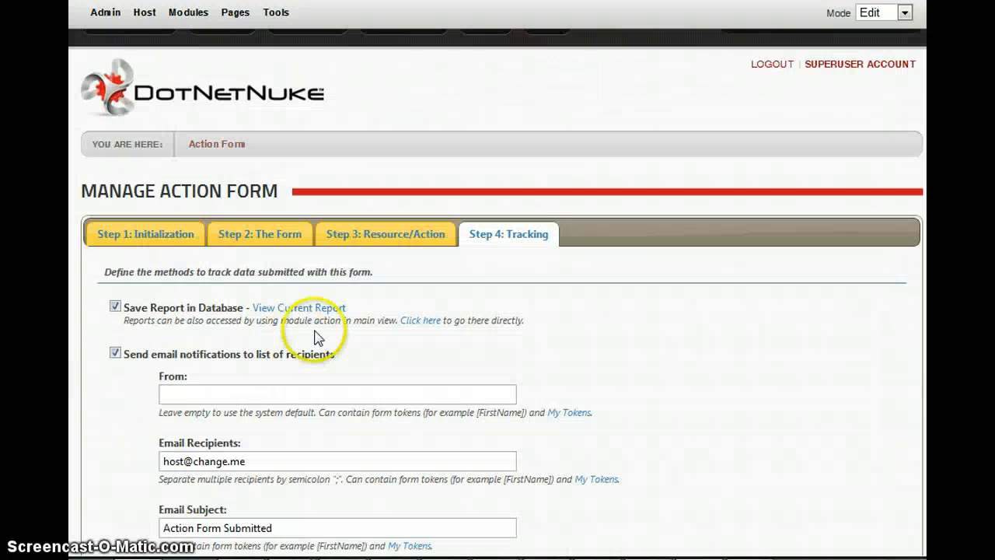
# Open the current report for the form and download its entries from 3/12/2012 to 4/12/2012 as CSV
pyautogui.click(340, 311)
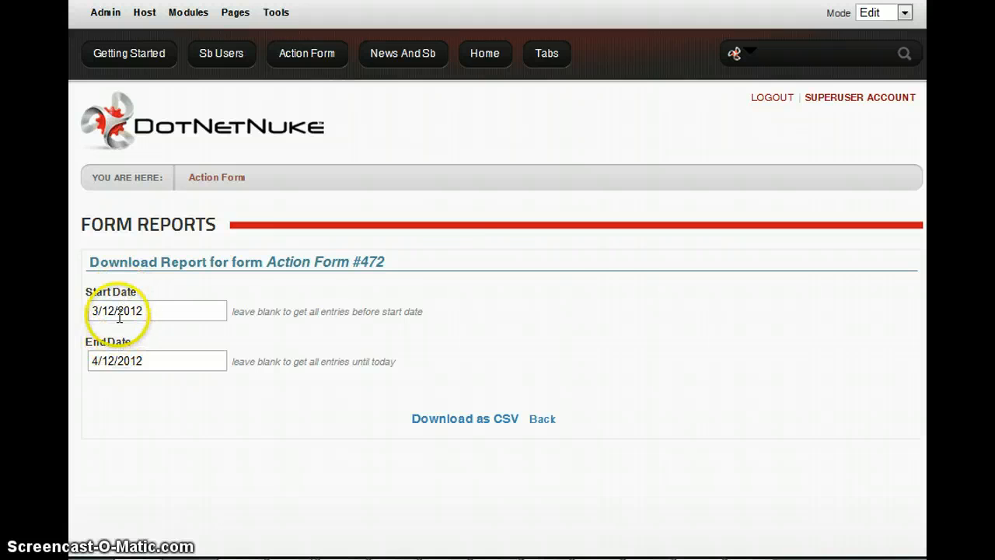
pyautogui.scroll(-2, 233, 393)
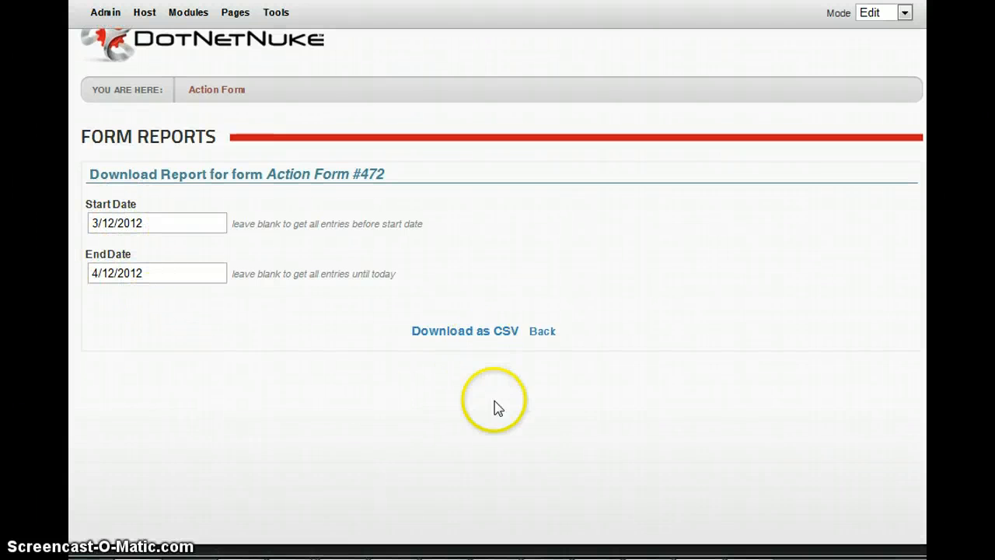
pyautogui.click(479, 331)
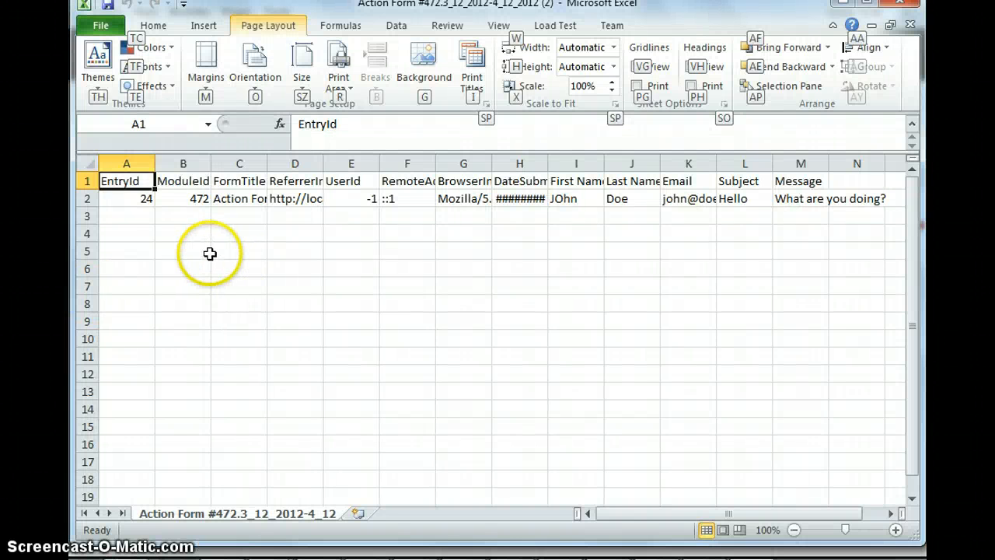
# In Excel, examine the exported submission row against its headers, widening the Message column and checking the Email, Subject and Message fields
pyautogui.click(198, 250)
pyautogui.click(139, 196)
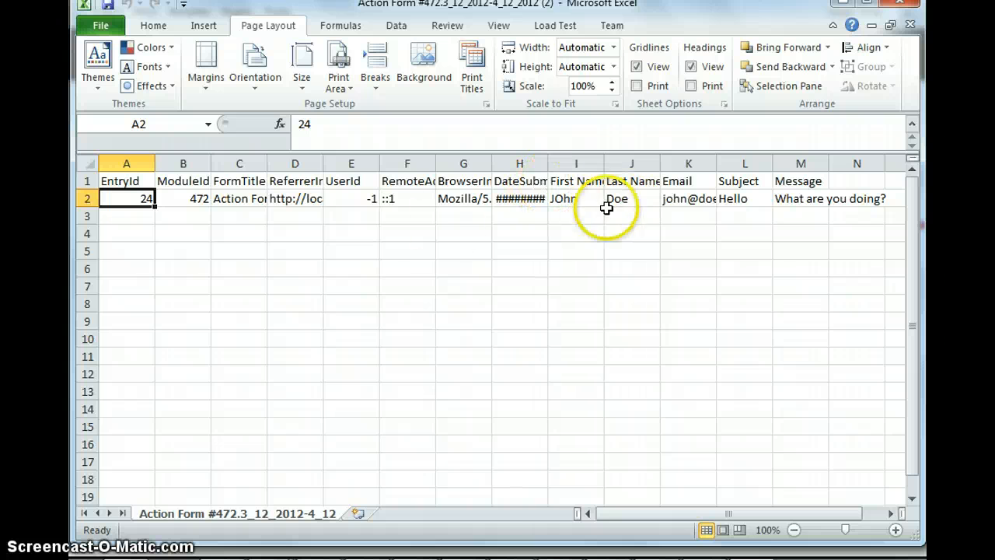
pyautogui.click(737, 202)
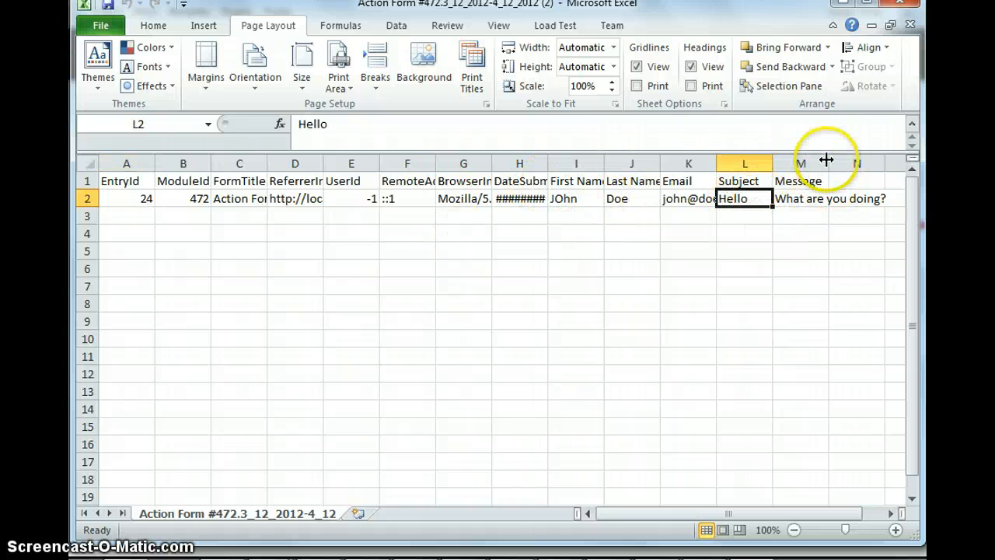
pyautogui.moveTo(704, 180); pyautogui.dragTo(800, 180)
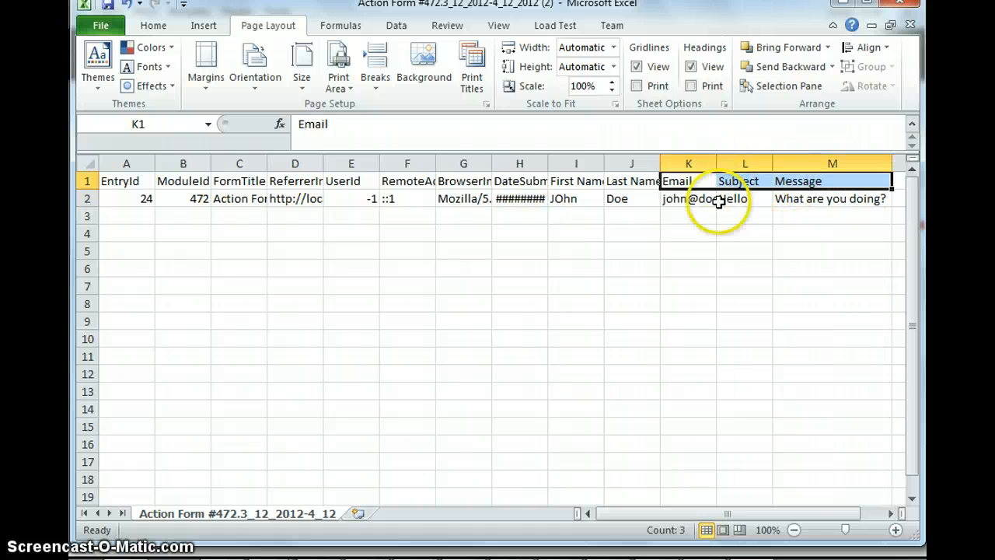
pyautogui.click(688, 212)
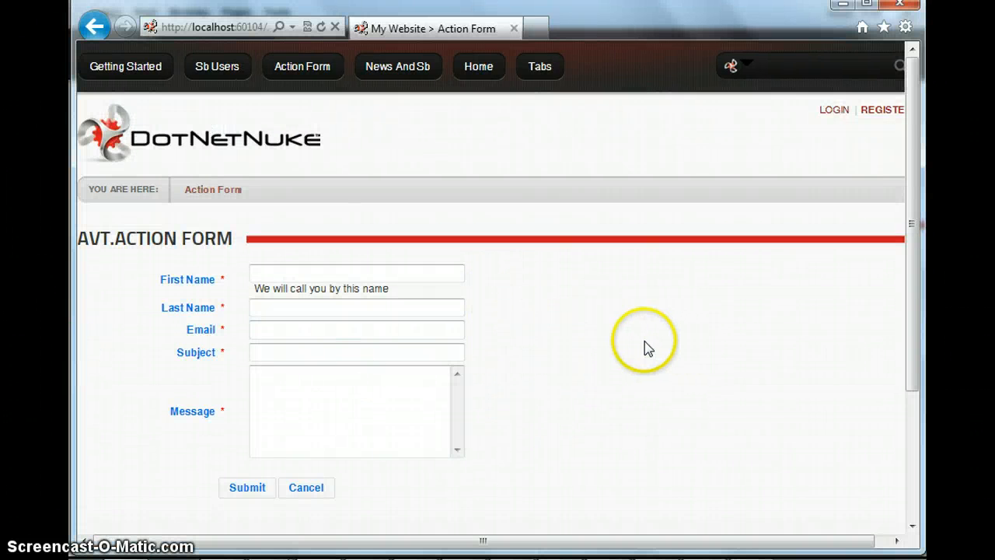
# Switch from the visitor's contact form back to the Form Reports page in the logged-in browser window
pyautogui.hotkey('alt', 'Tab')
pyautogui.click(400, 189)
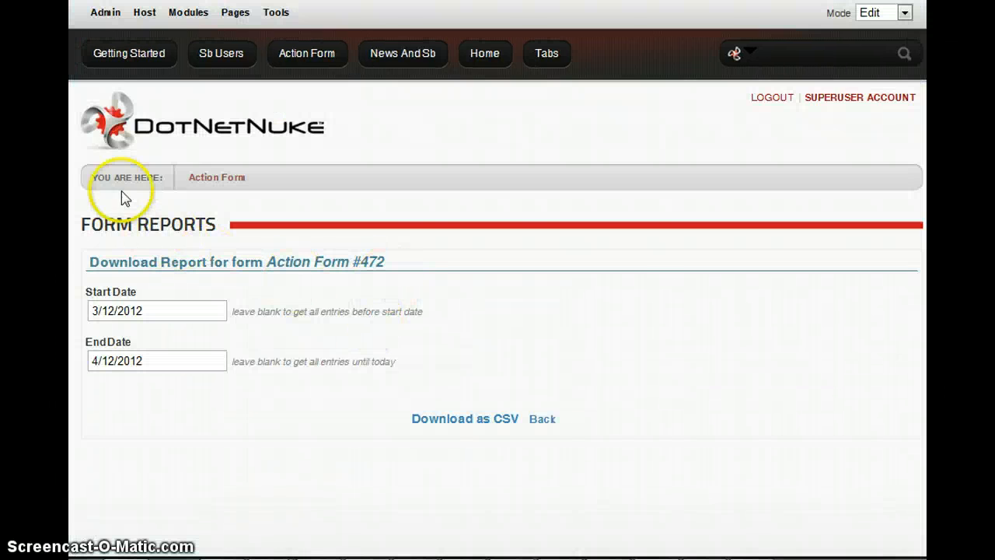
pyautogui.rightClick(470, 207)
pyautogui.click(513, 217)
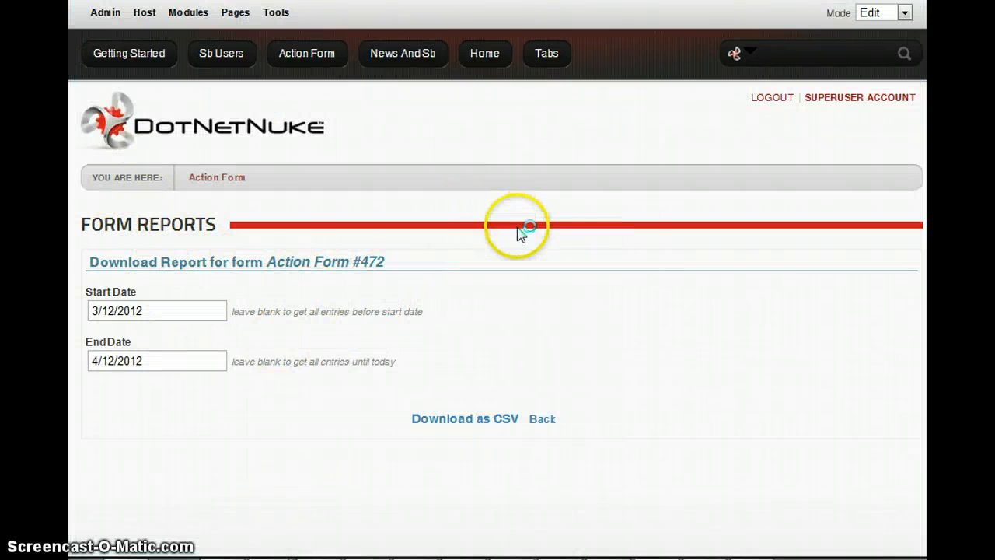